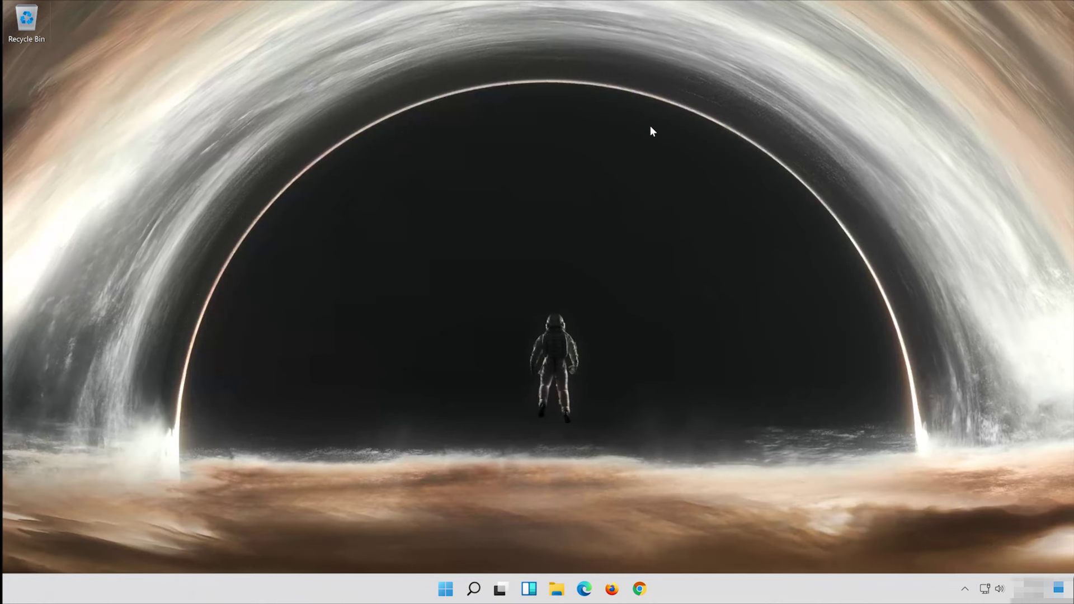
Step: Search 'cmd' from Start and launch Command Prompt as administrator
{"action": "key", "text": "super"}
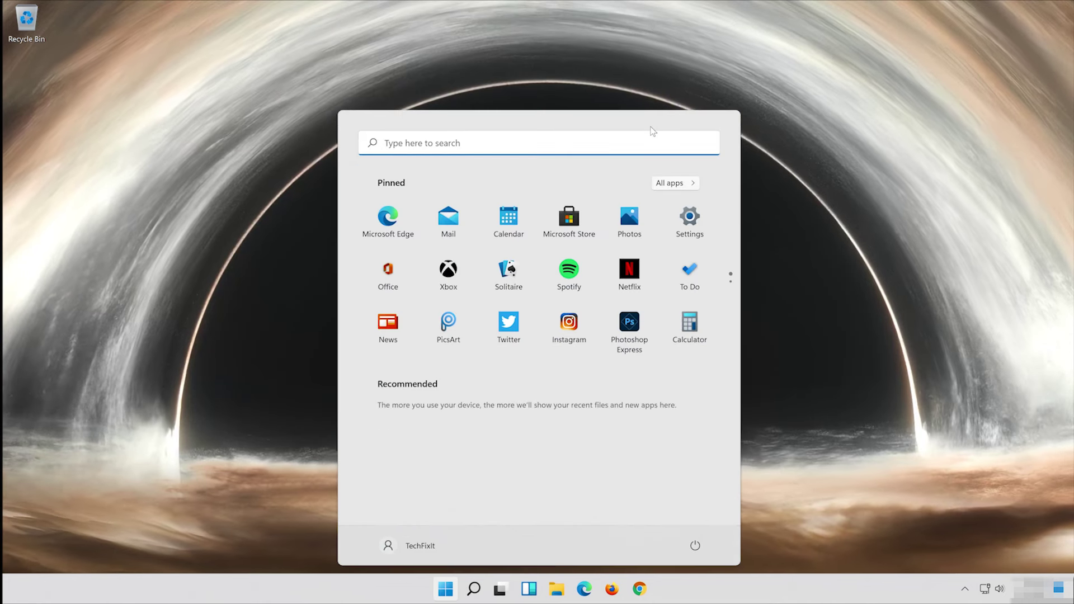
{"action": "type", "text": "cmd"}
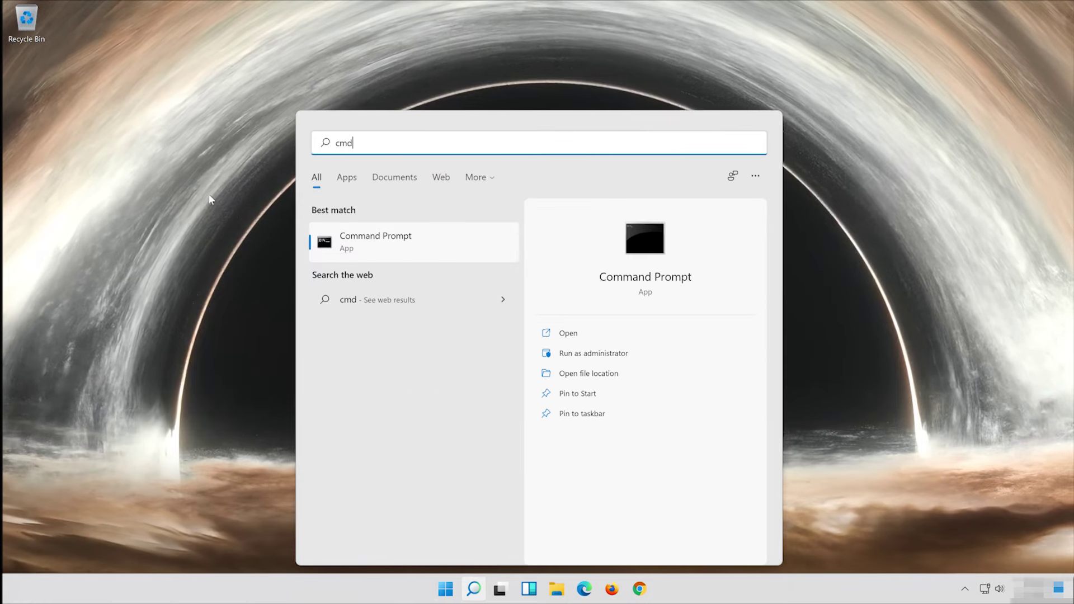
{"action": "right_click", "coordinate": [362, 240]}
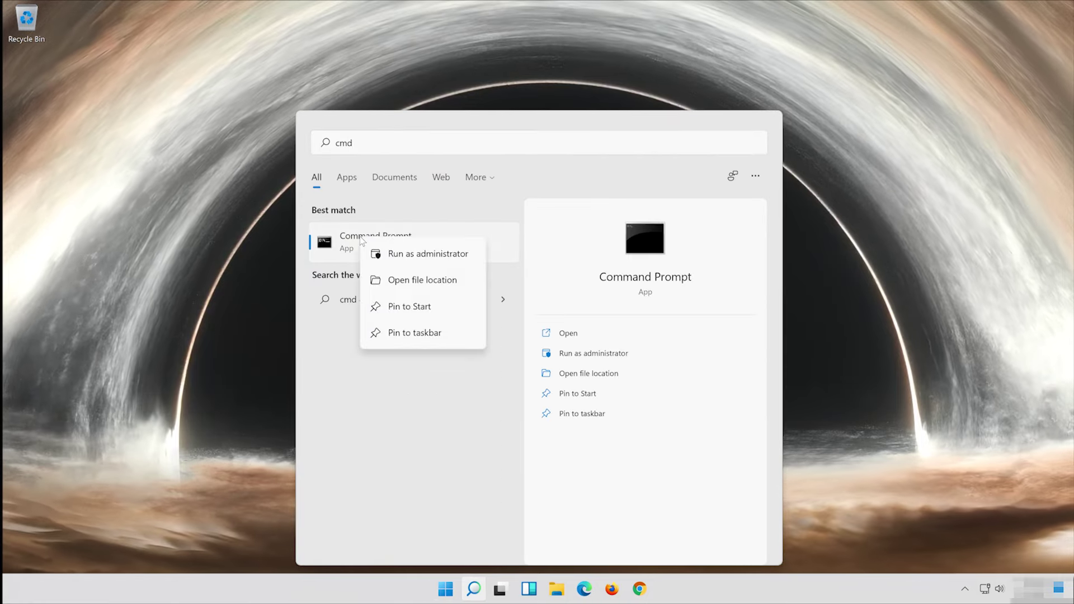
{"action": "left_click", "coordinate": [437, 255]}
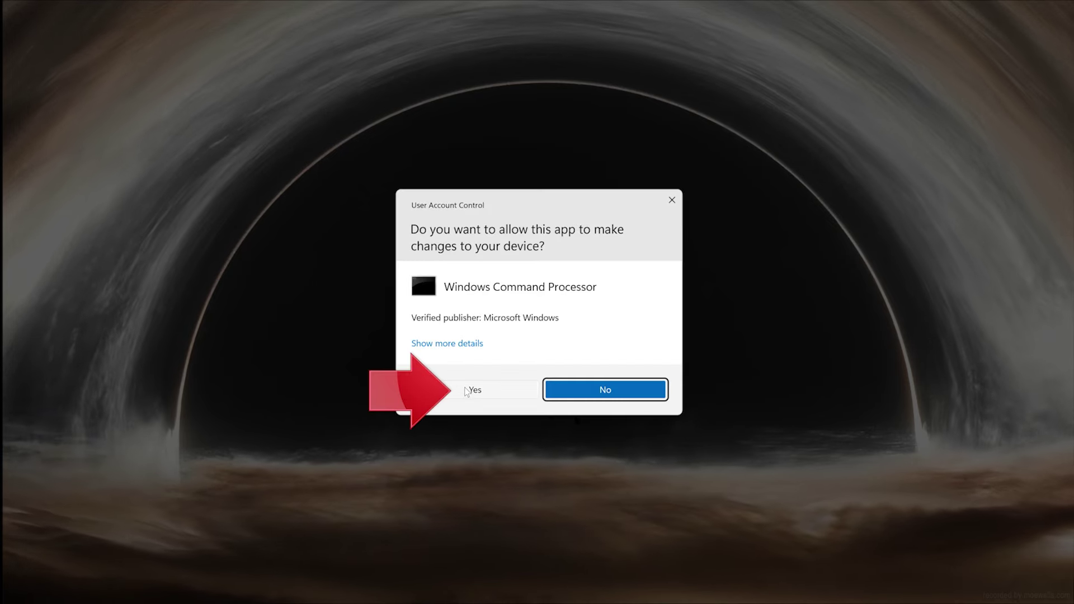
Step: Approve the admin prompt, run sfc /scannow to a clean result, then exit the console
{"action": "left_click", "coordinate": [466, 391]}
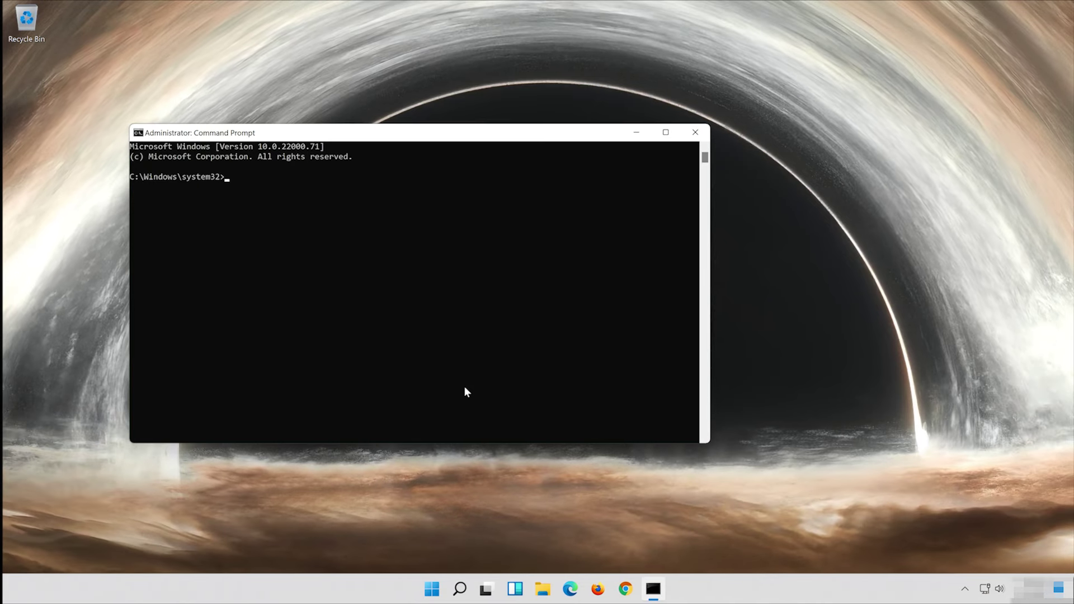
{"action": "left_click_drag", "start_coordinate": [371, 134], "coordinate": [536, 137]}
{"action": "type", "text": "sfc"}
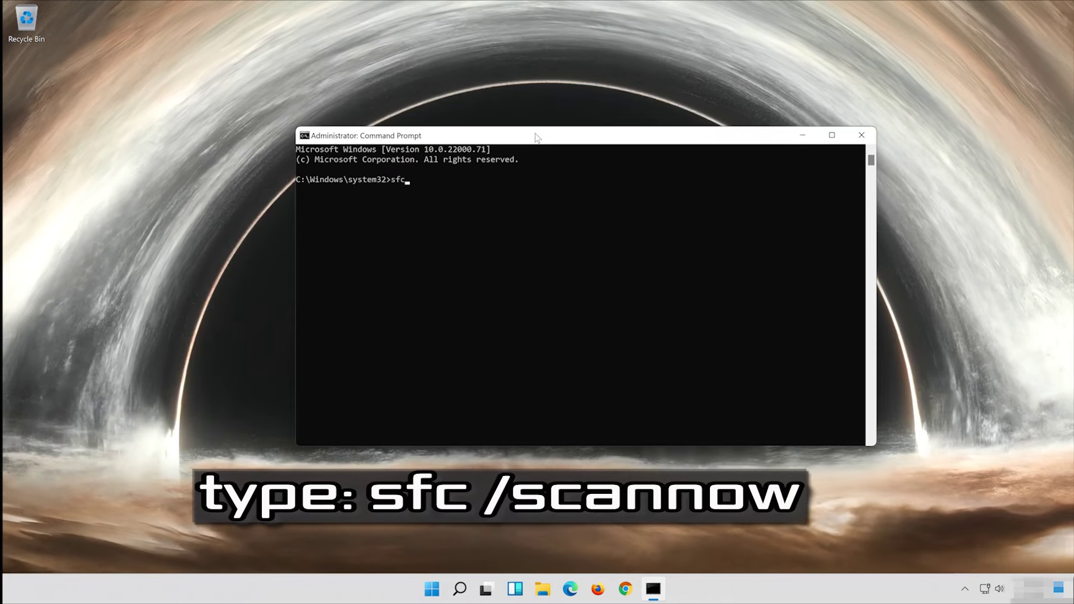
{"action": "type", "text": " /sc"}
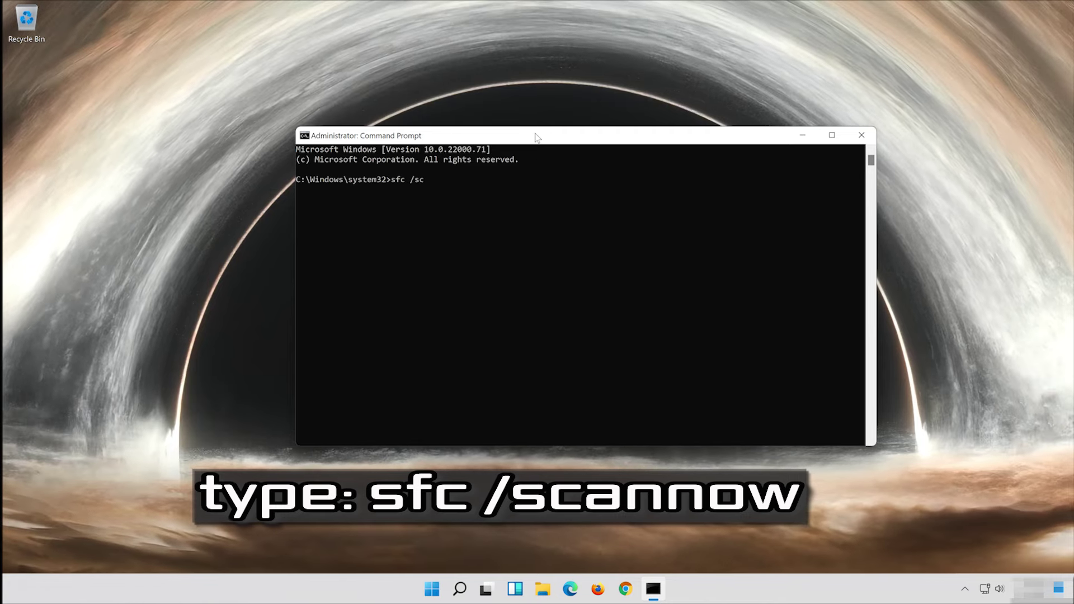
{"action": "type", "text": "annow"}
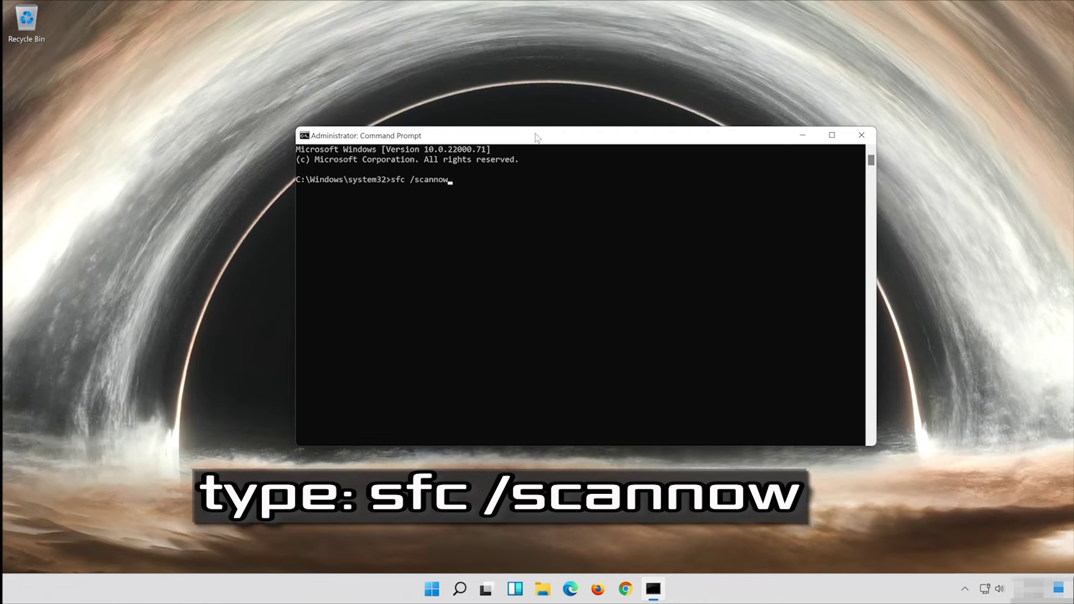
{"action": "key", "text": "Return"}
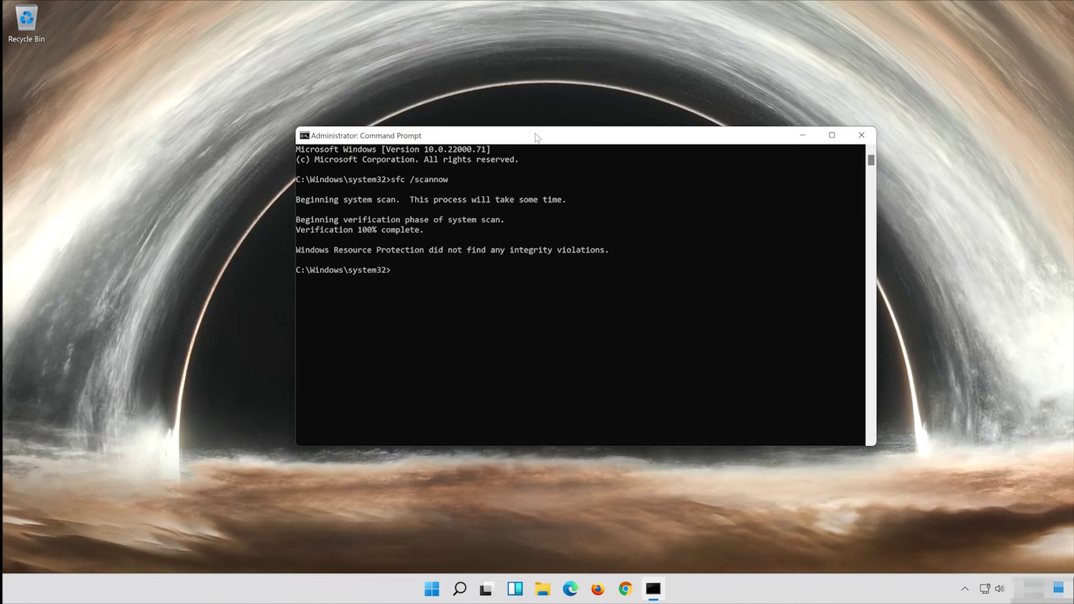
{"action": "type", "text": "exit"}
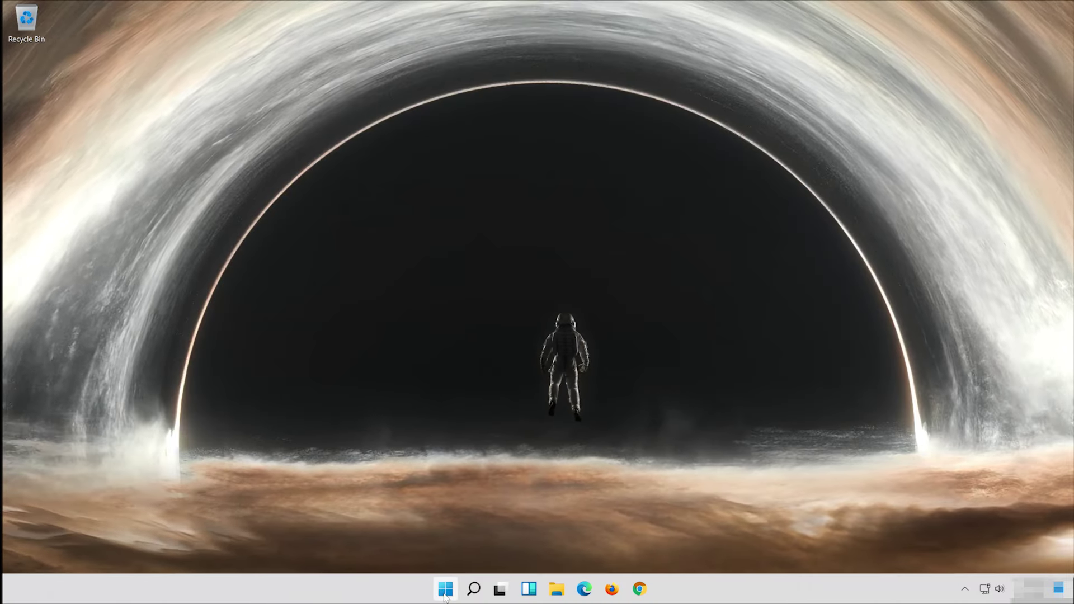
Step: Relaunch Command Prompt as administrator from a 'cmd' search and approve the UAC request
{"action": "left_click", "coordinate": [446, 590]}
{"action": "type", "text": "cmd"}
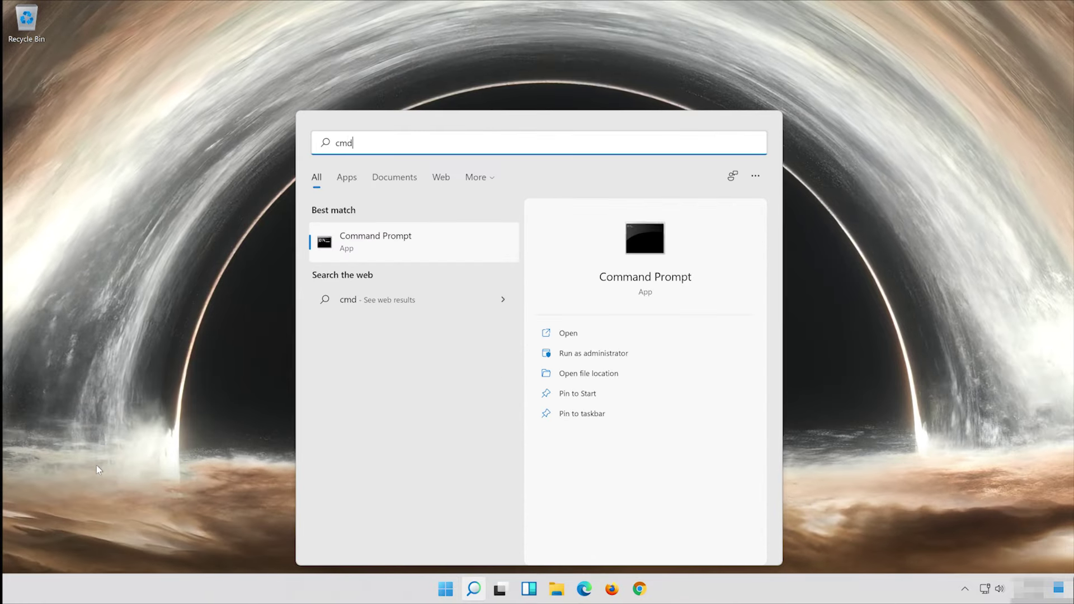
{"action": "right_click", "coordinate": [398, 235]}
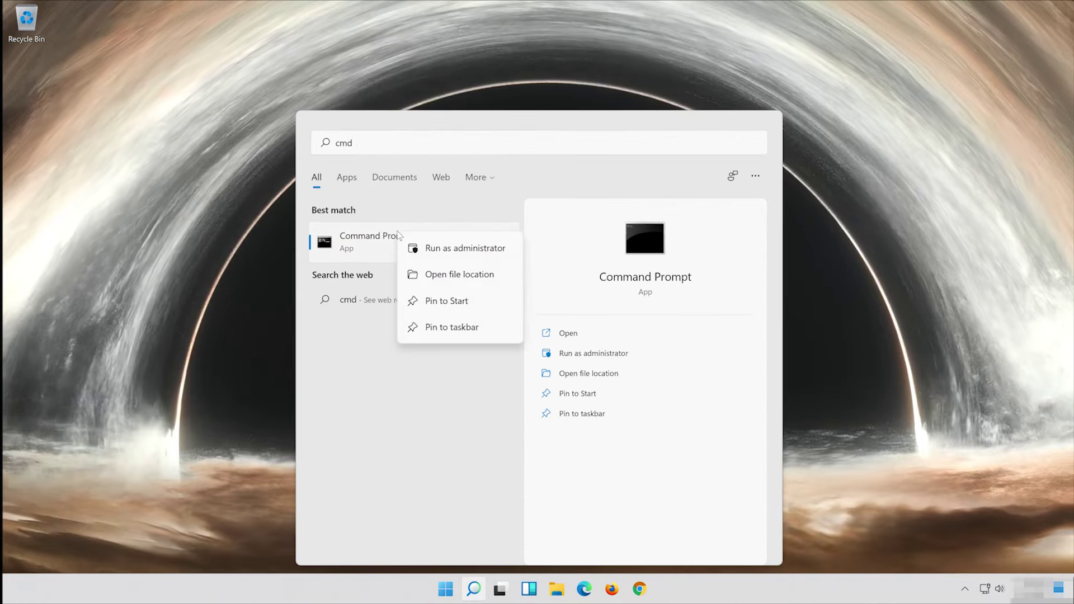
{"action": "left_click", "coordinate": [464, 252]}
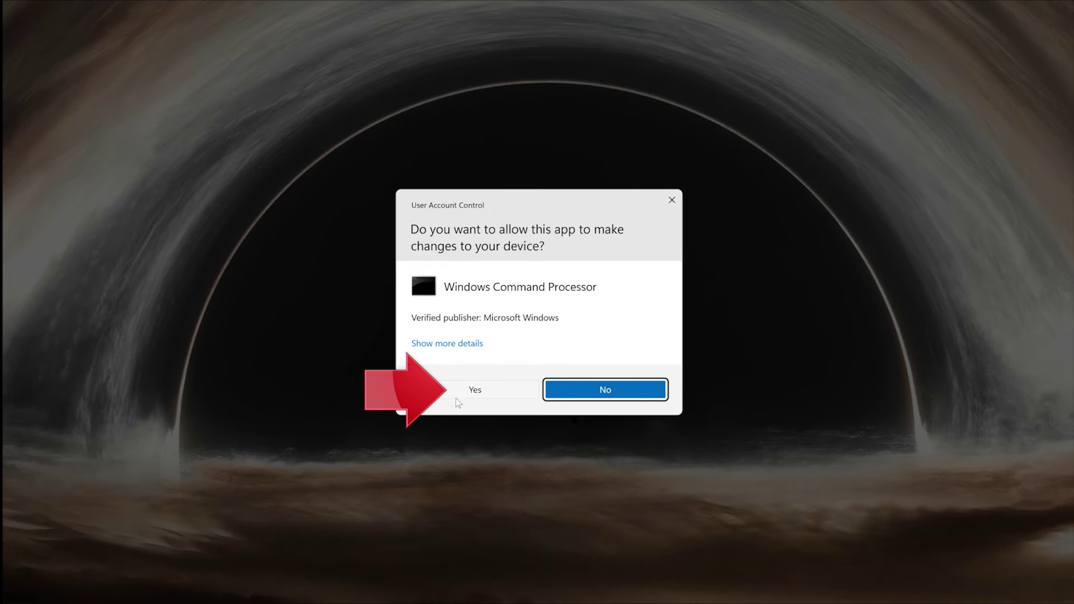
{"action": "left_click", "coordinate": [494, 390]}
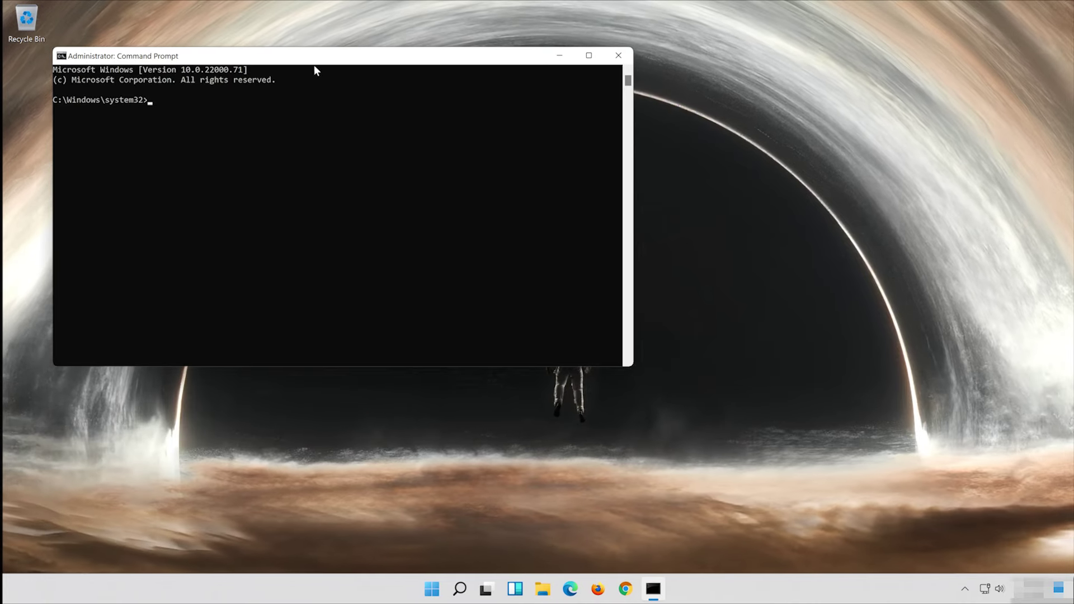
Step: Run Dism /Online /Cleanup-Image /RestoreHealth to completion, then close the console with exit
{"action": "left_click_drag", "start_coordinate": [317, 65], "coordinate": [541, 120]}
{"action": "type", "text": "Di"}
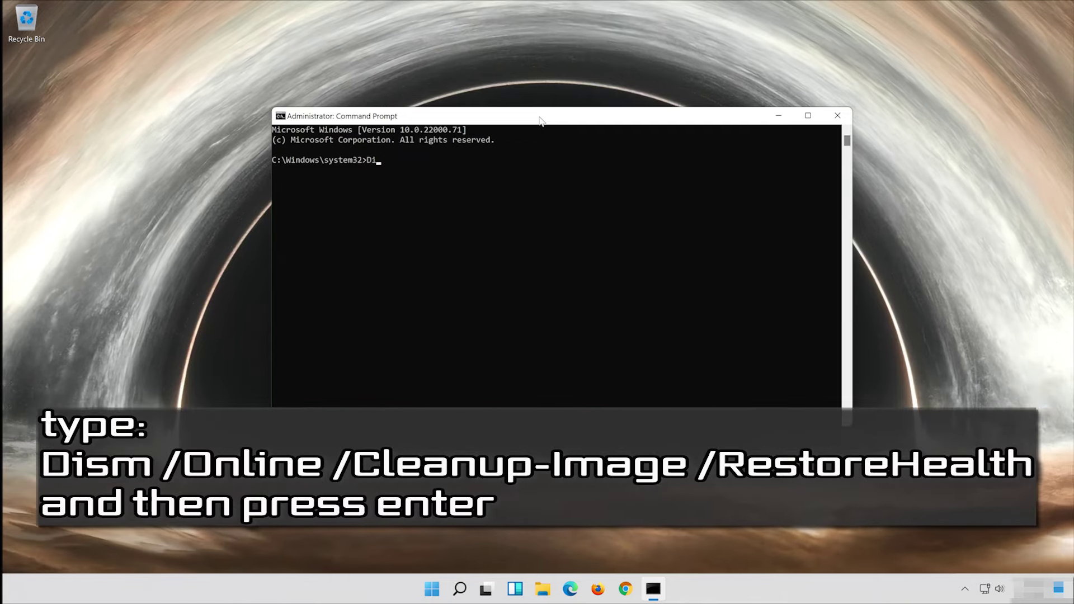
{"action": "type", "text": "sm "}
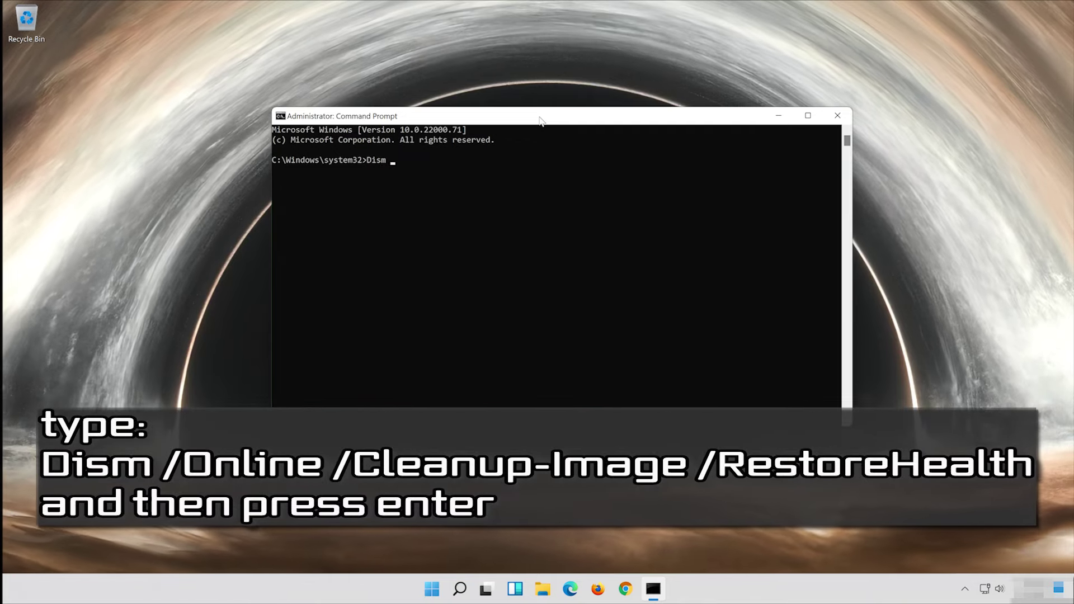
{"action": "type", "text": "/"}
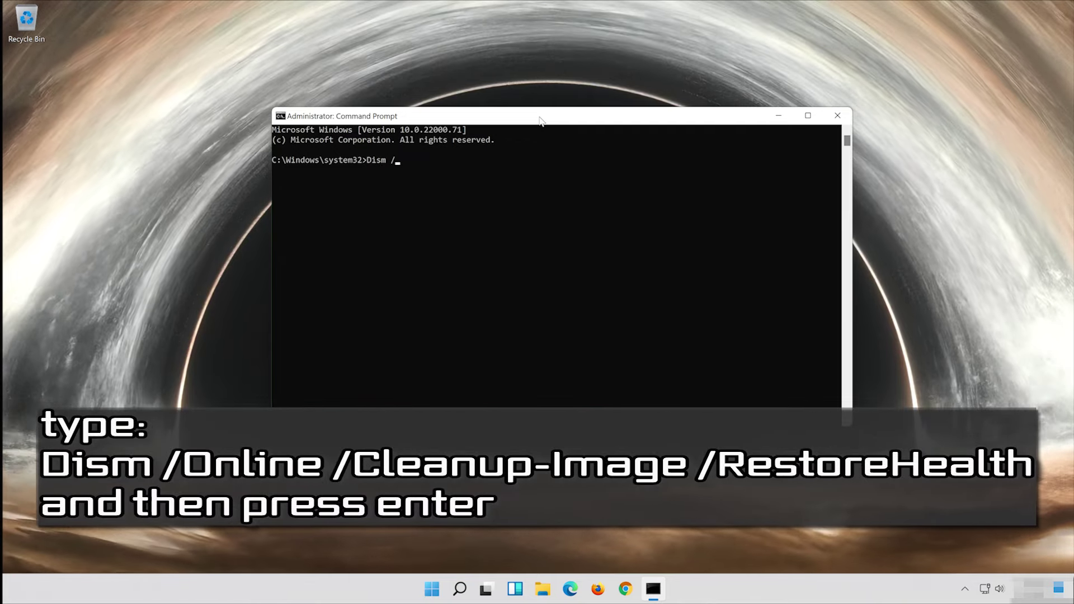
{"action": "type", "text": "Onl"}
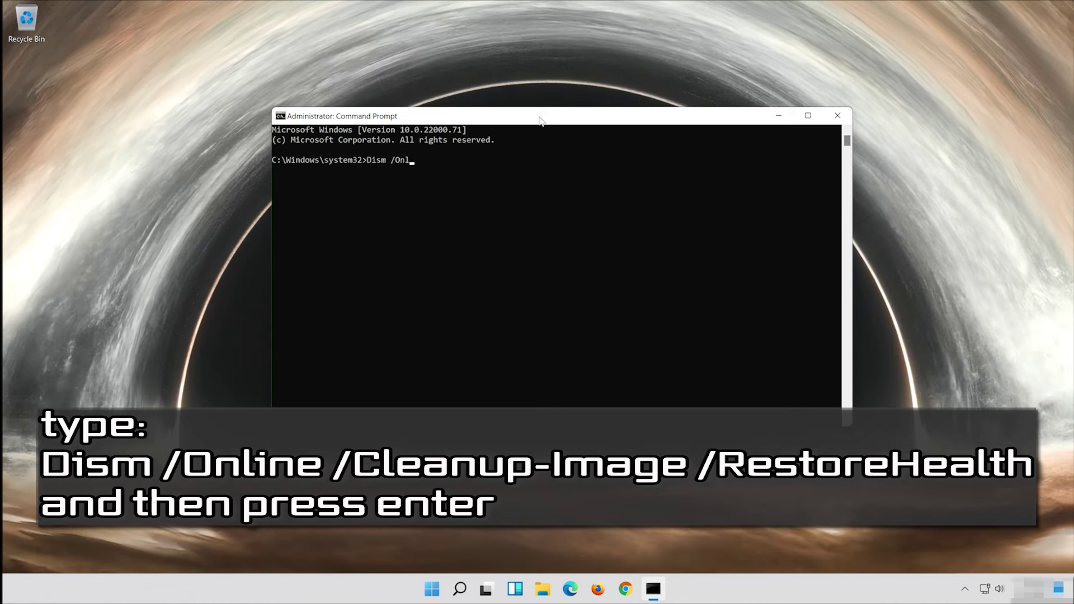
{"action": "type", "text": "ine"}
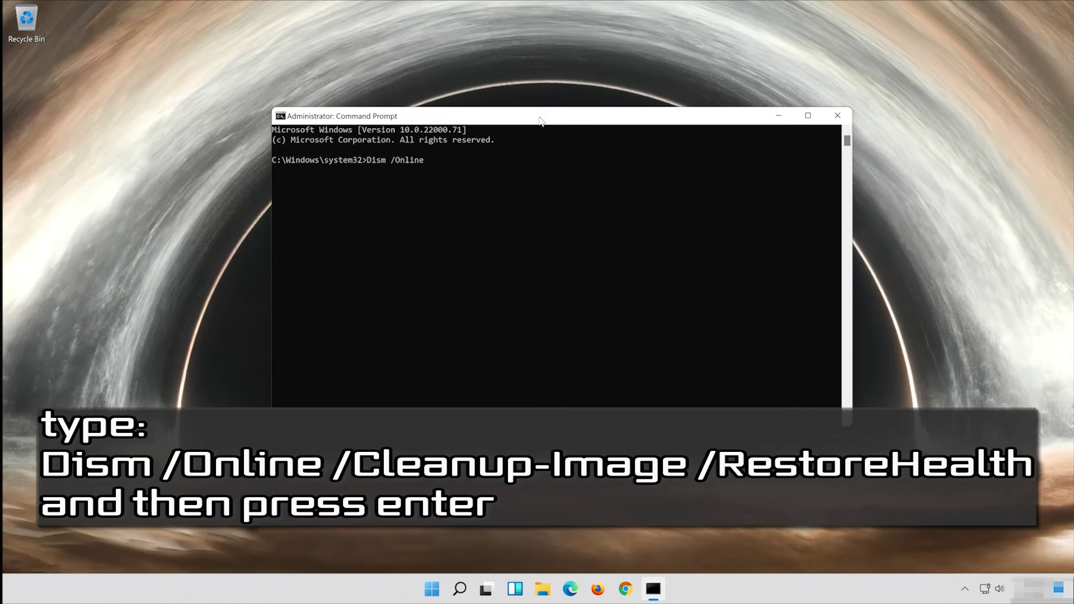
{"action": "type", "text": " /Cleanup"}
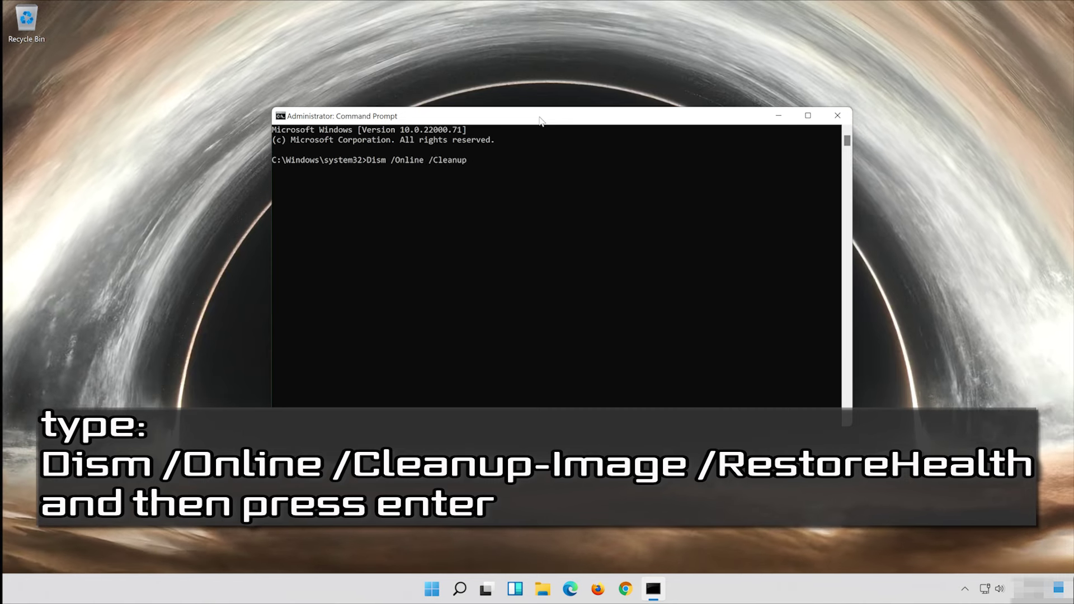
{"action": "type", "text": "-Image"}
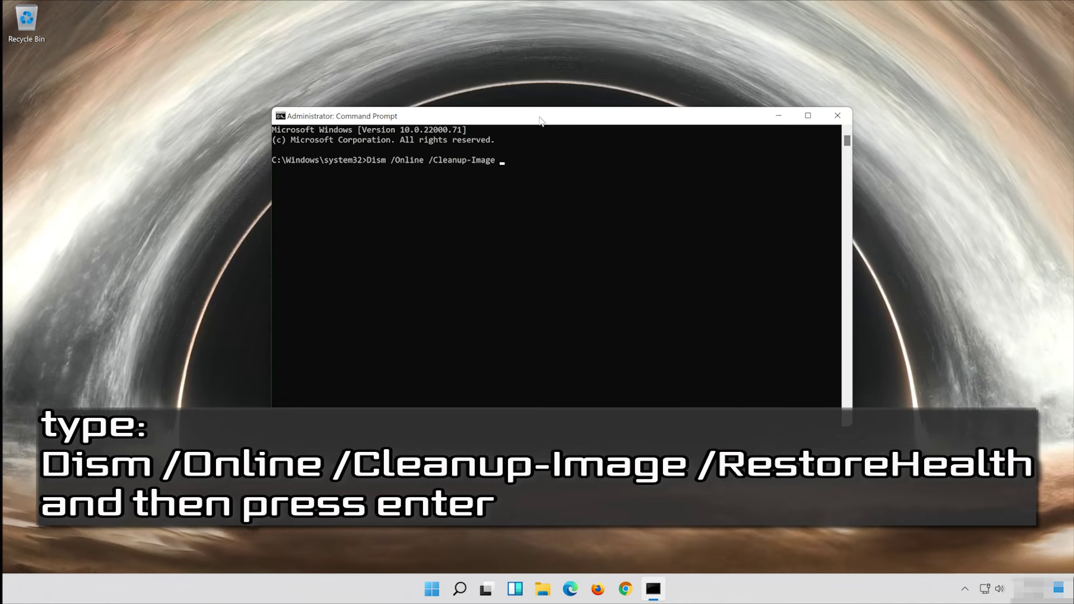
{"action": "type", "text": "/RestoreHe"}
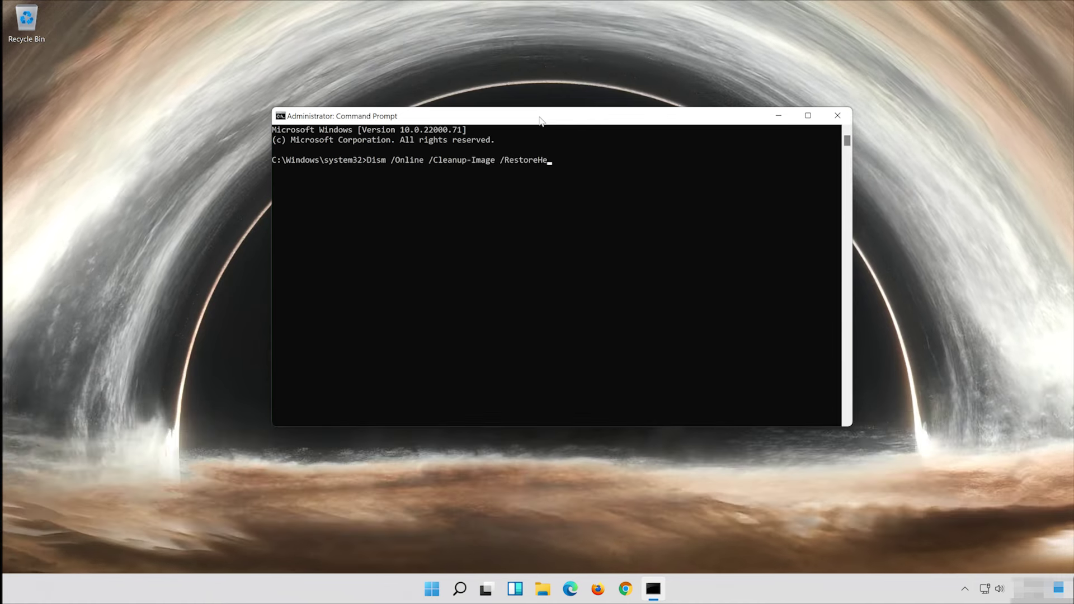
{"action": "type", "text": "alth"}
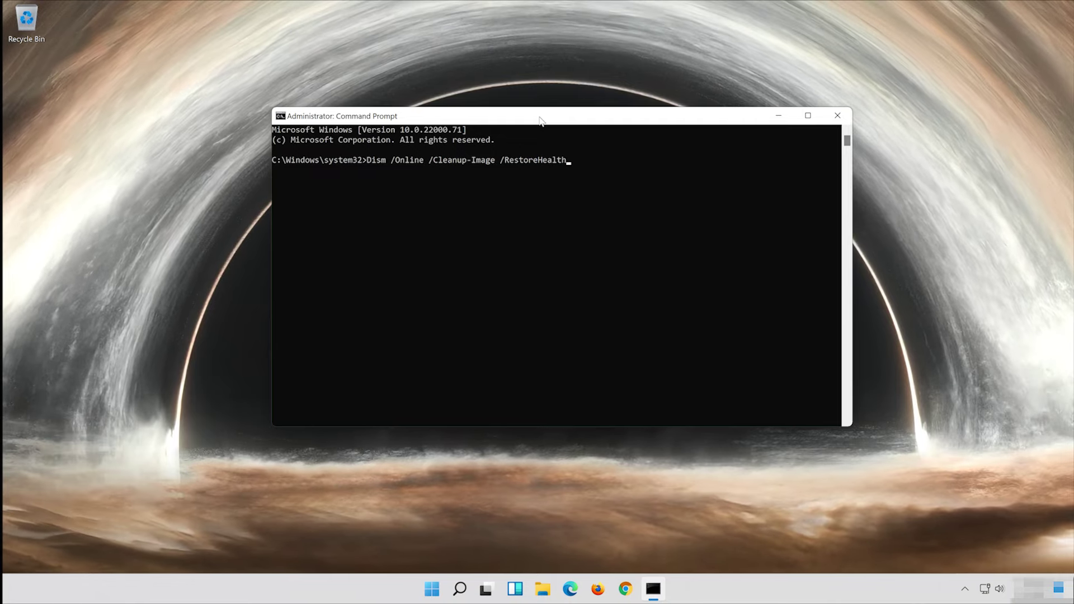
{"action": "key", "text": "Return"}
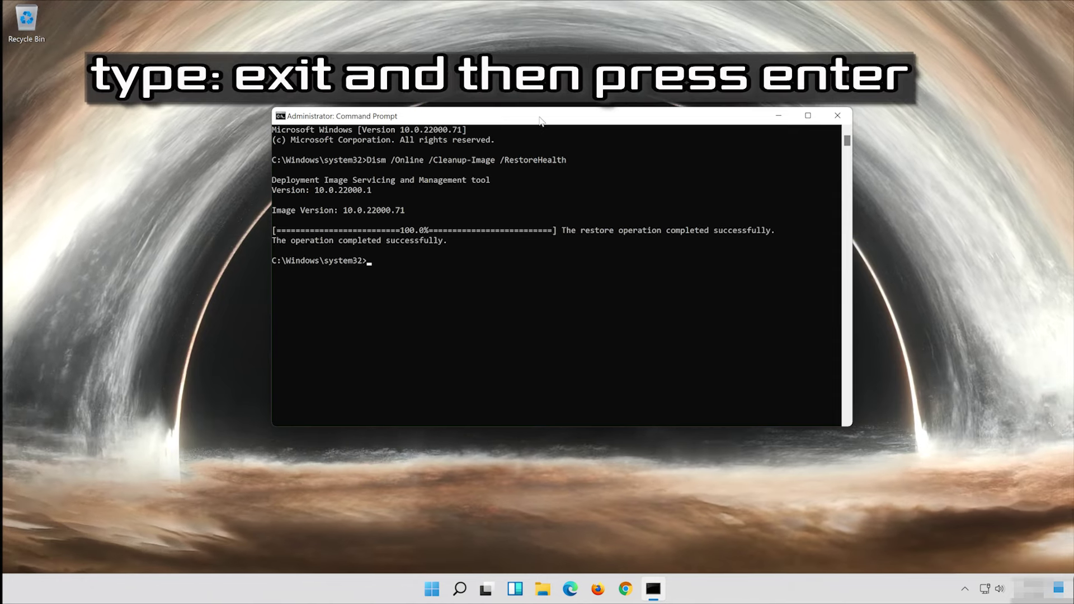
{"action": "type", "text": "exit"}
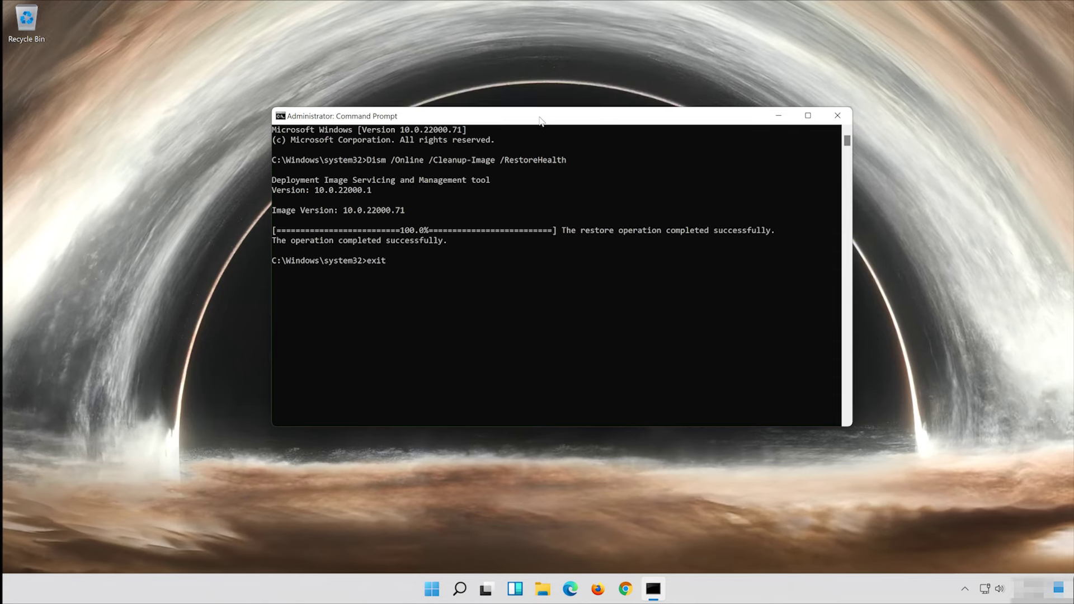
{"action": "key", "text": "Return"}
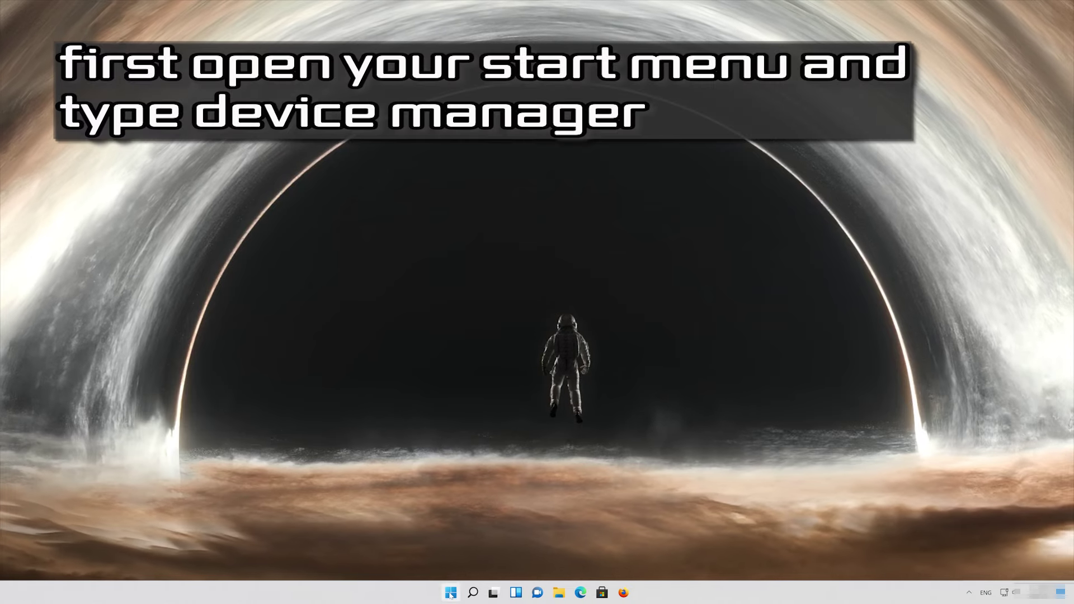
Step: Search 'device manager' from Start and launch Device Manager
{"action": "left_click", "coordinate": [450, 593]}
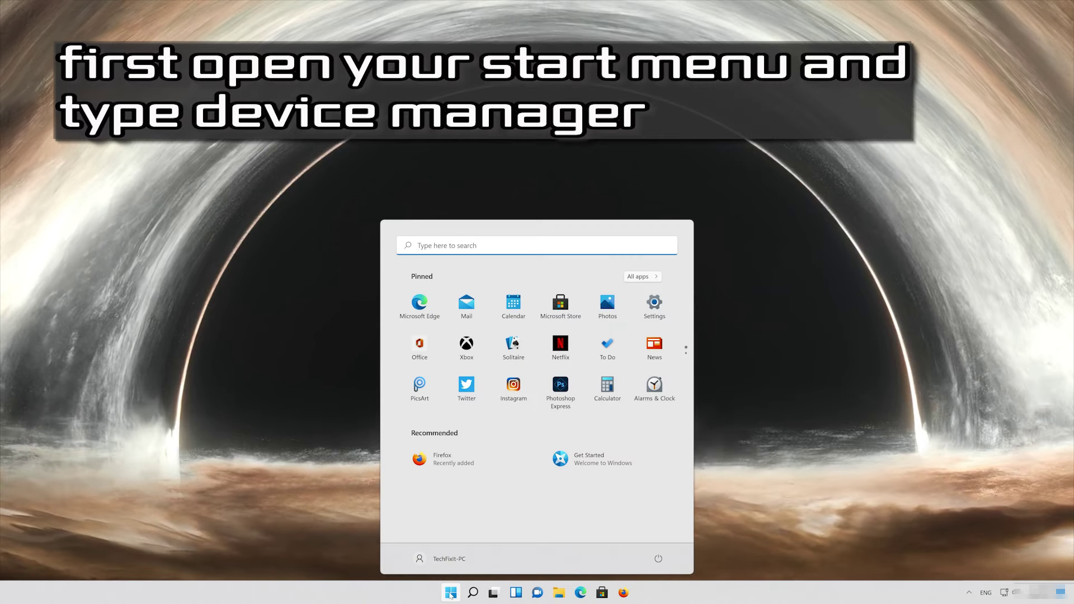
{"action": "type", "text": "device mana"}
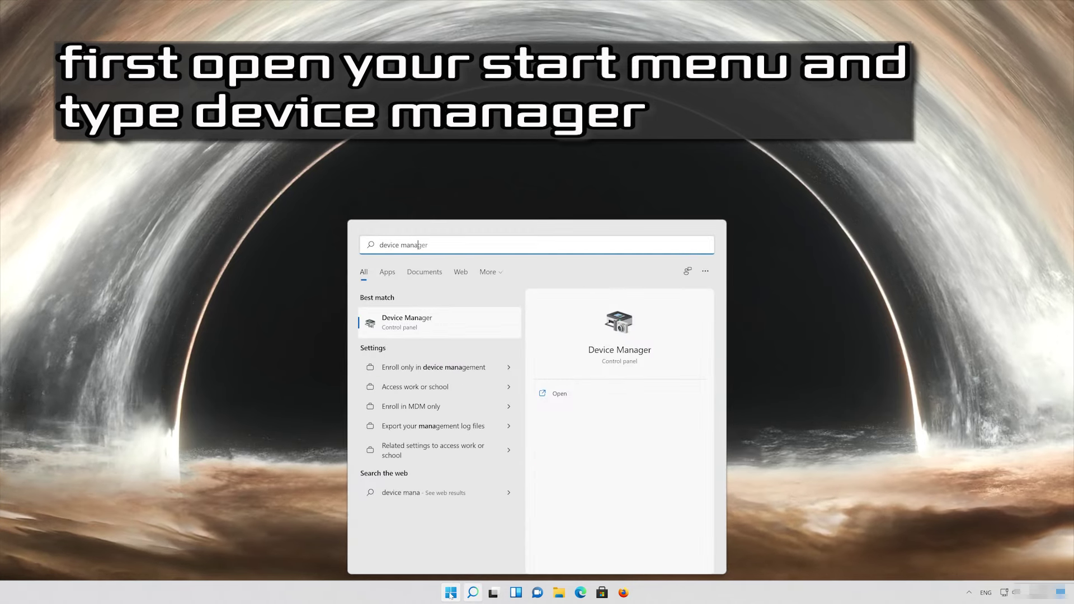
{"action": "type", "text": "ger"}
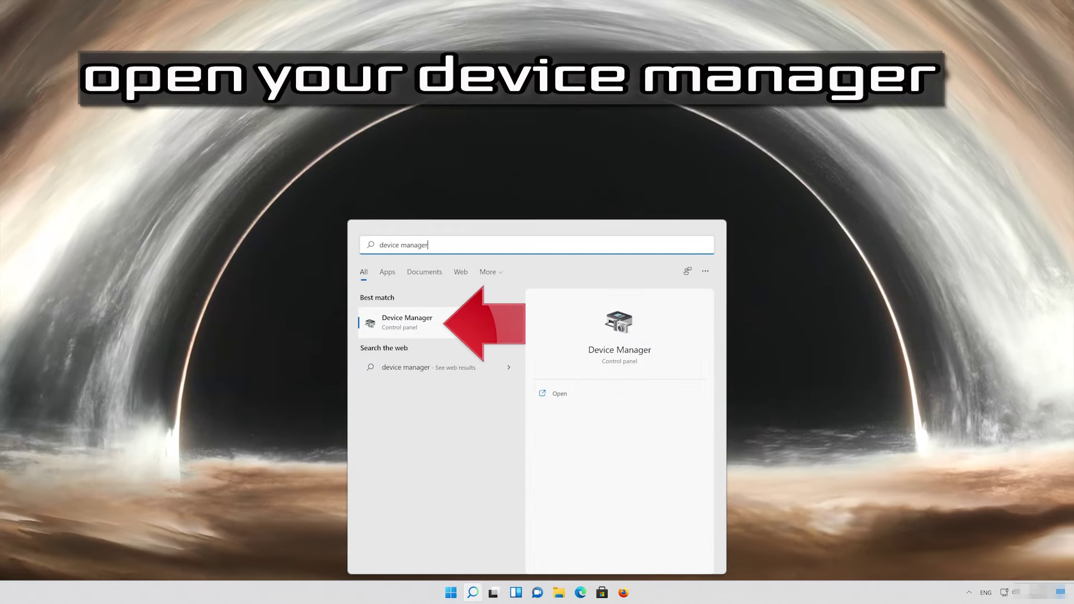
{"action": "left_click", "coordinate": [430, 326]}
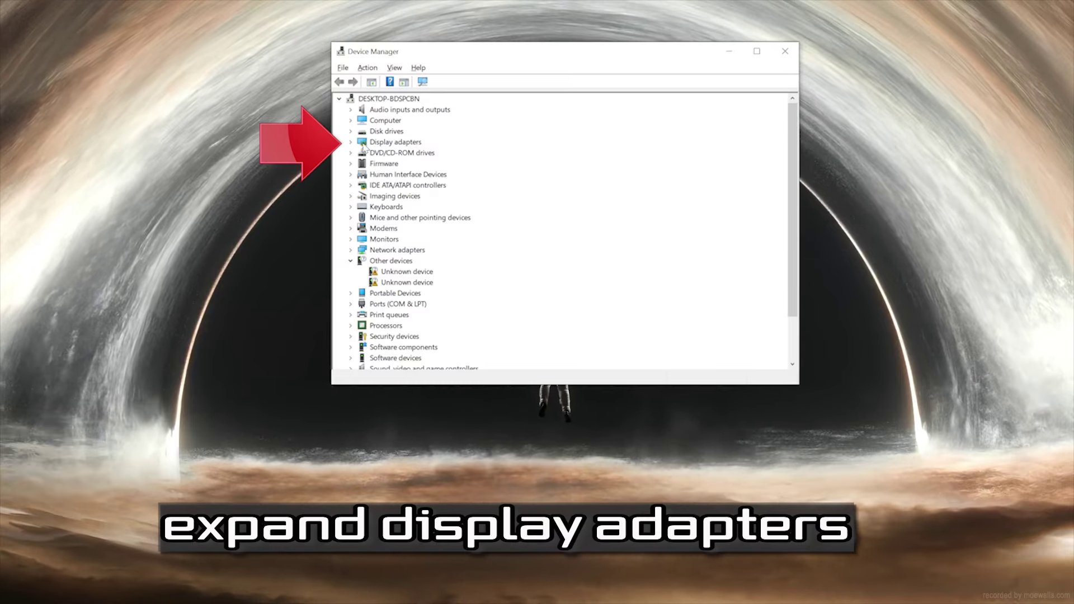
Step: Open the Driver tab of the NVIDIA GeForce RTX 3080 Ti properties under Display adapters
{"action": "left_click", "coordinate": [350, 142]}
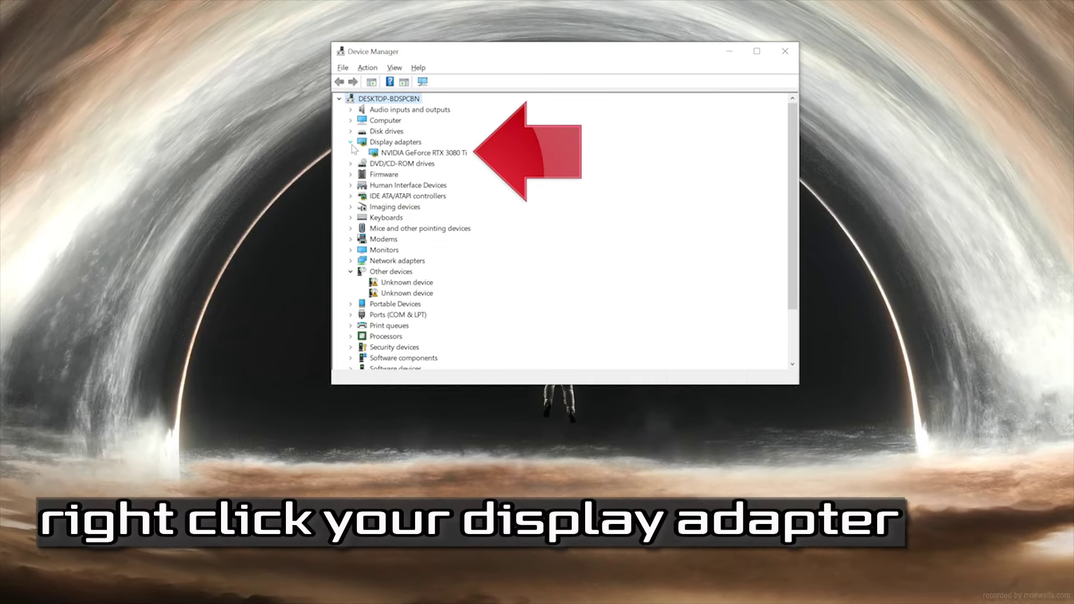
{"action": "right_click", "coordinate": [448, 153]}
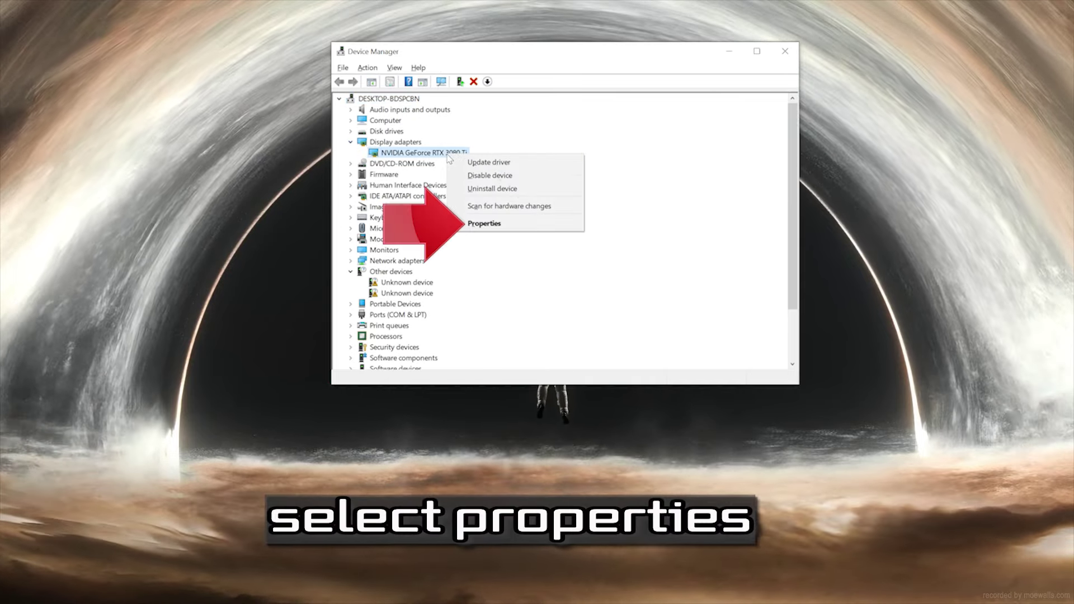
{"action": "left_click", "coordinate": [514, 225]}
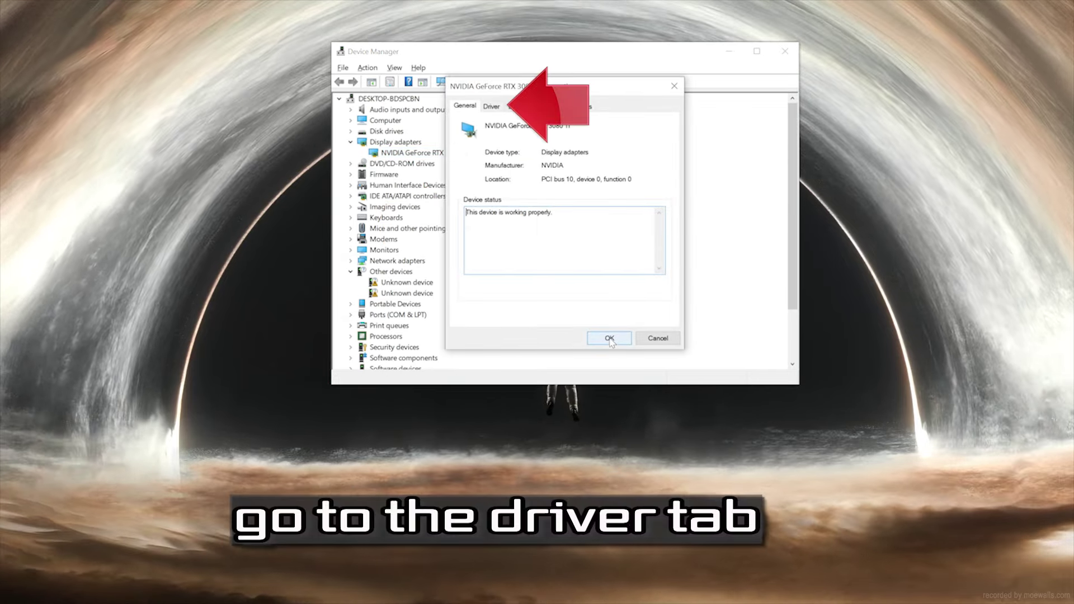
{"action": "left_click", "coordinate": [492, 107]}
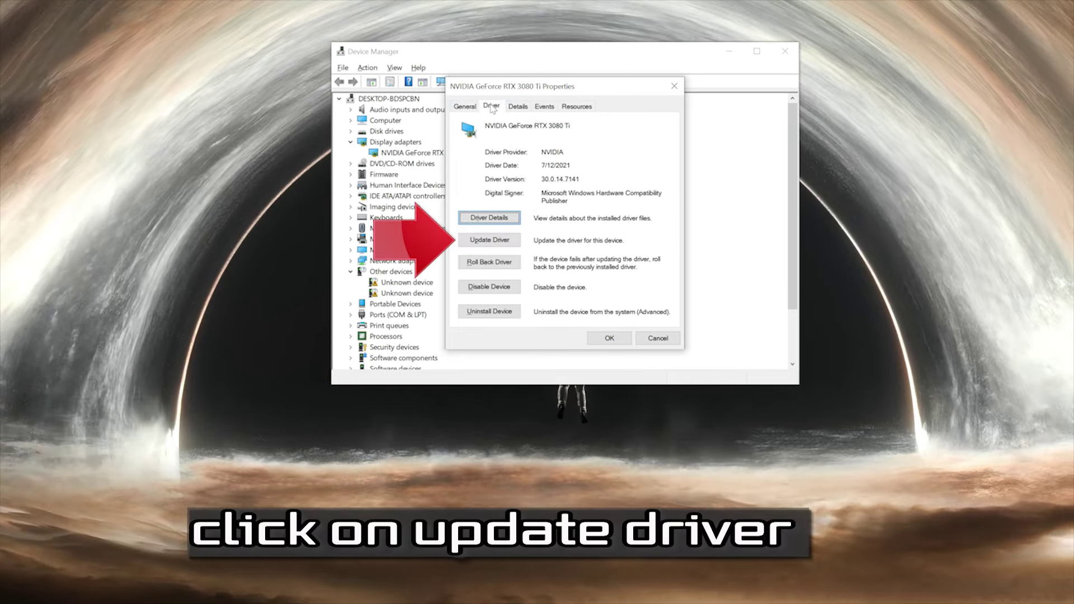
Step: Search automatically for a newer GPU driver, find the best one already installed, and close
{"action": "left_click", "coordinate": [474, 242]}
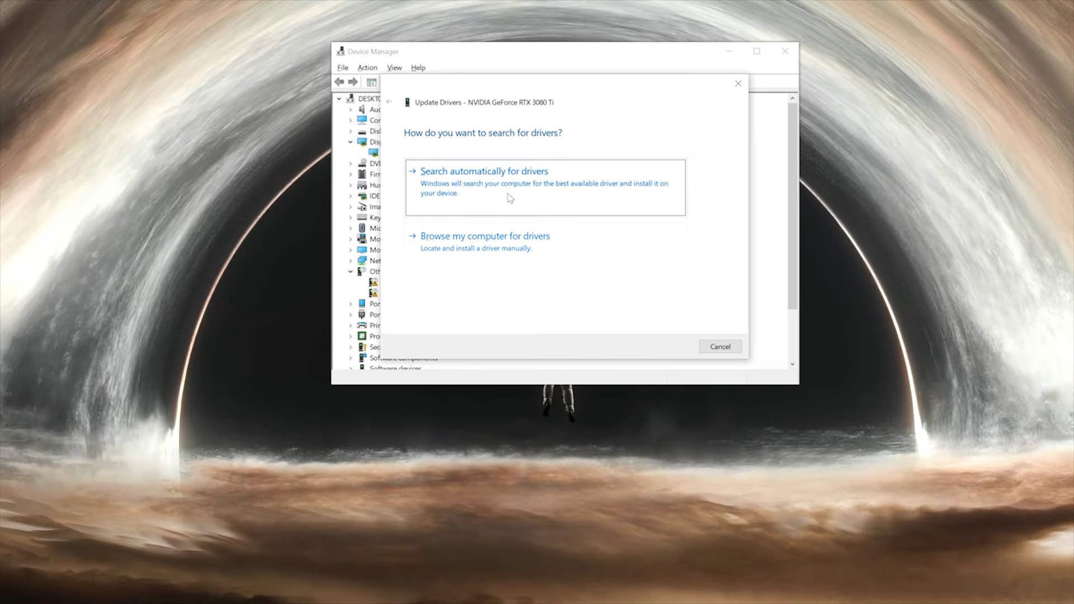
{"action": "left_click", "coordinate": [510, 197]}
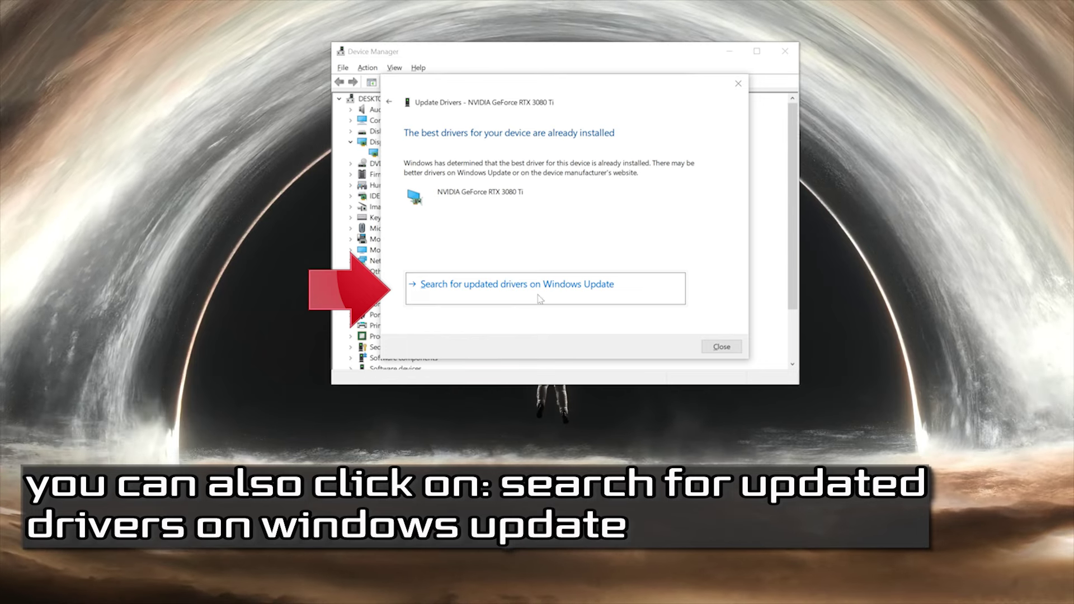
{"action": "left_click", "coordinate": [706, 346]}
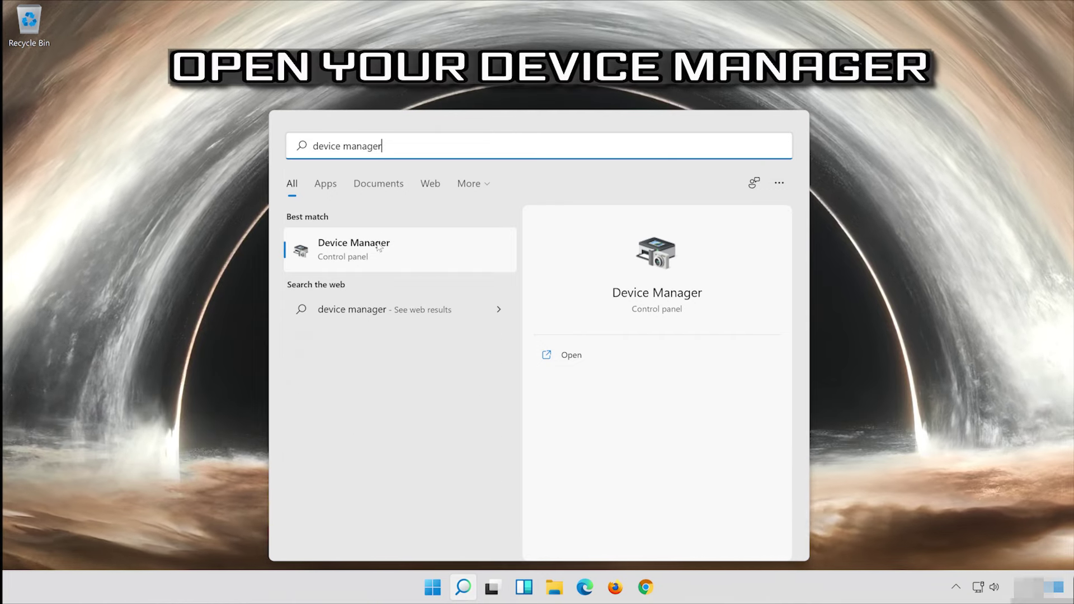
Step: Reopen Device Manager and select the Intel(R) 82574L Gigabit Network Connection under Network adapters
{"action": "left_click", "coordinate": [382, 258]}
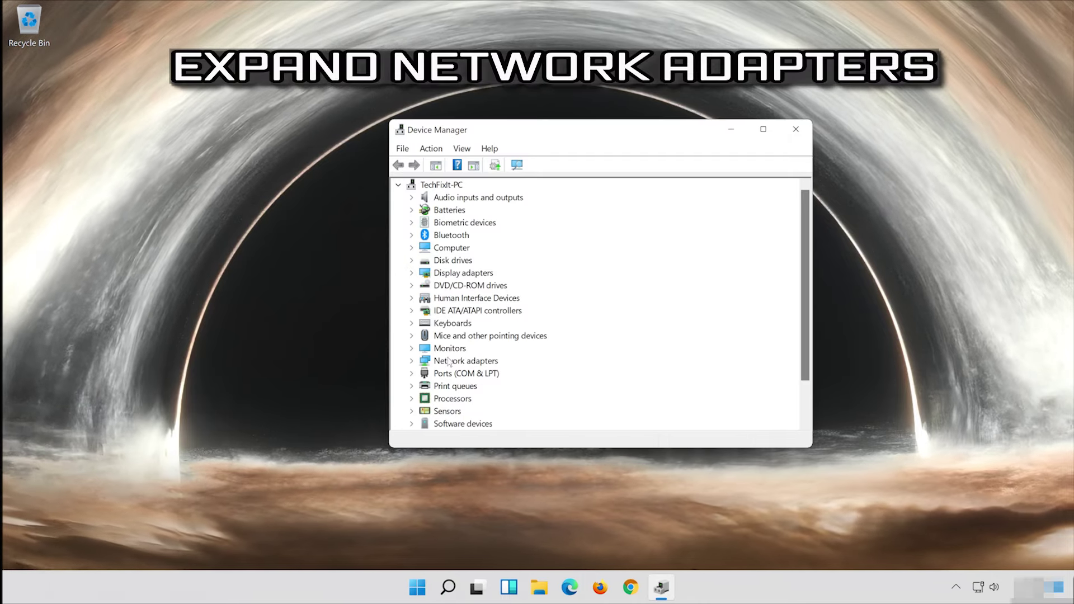
{"action": "left_click", "coordinate": [413, 362]}
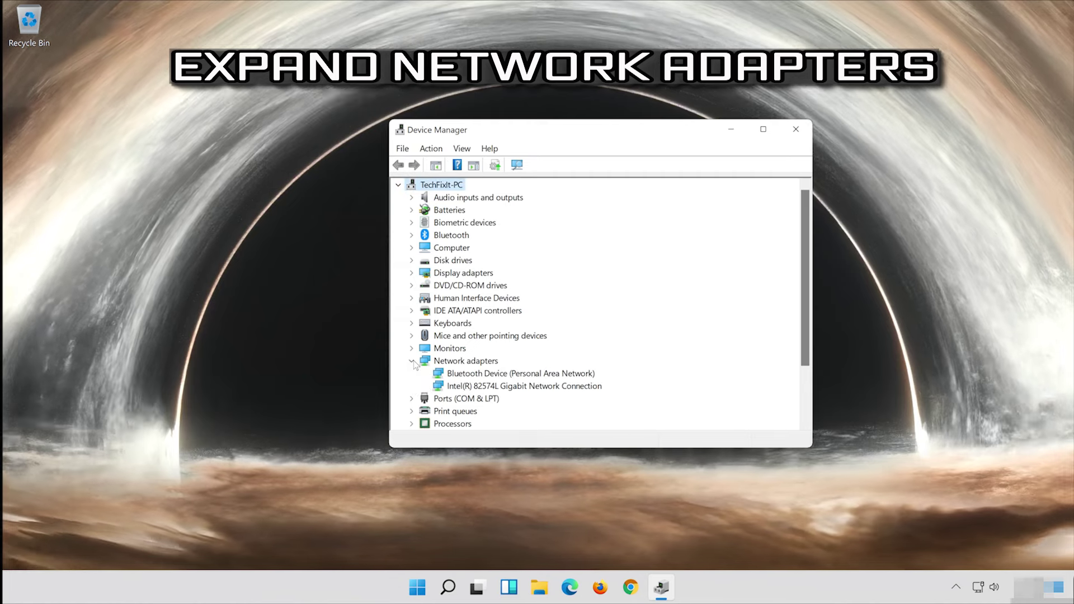
{"action": "left_click", "coordinate": [482, 388]}
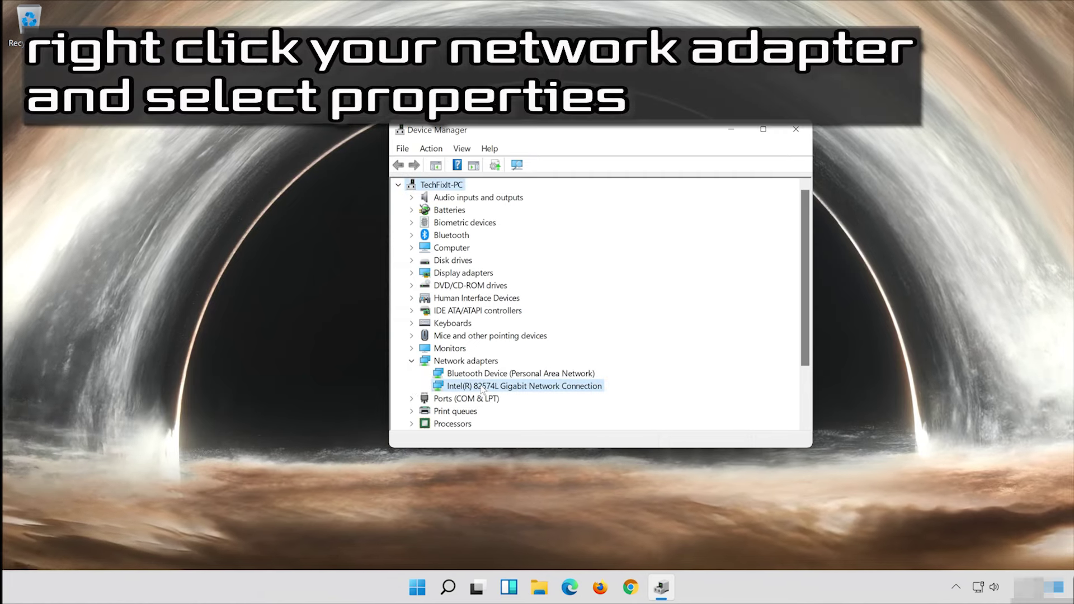
Step: Uninstall the Intel(R) 82574L Gigabit Network Connection from its Properties Driver tab
{"action": "right_click", "coordinate": [527, 390]}
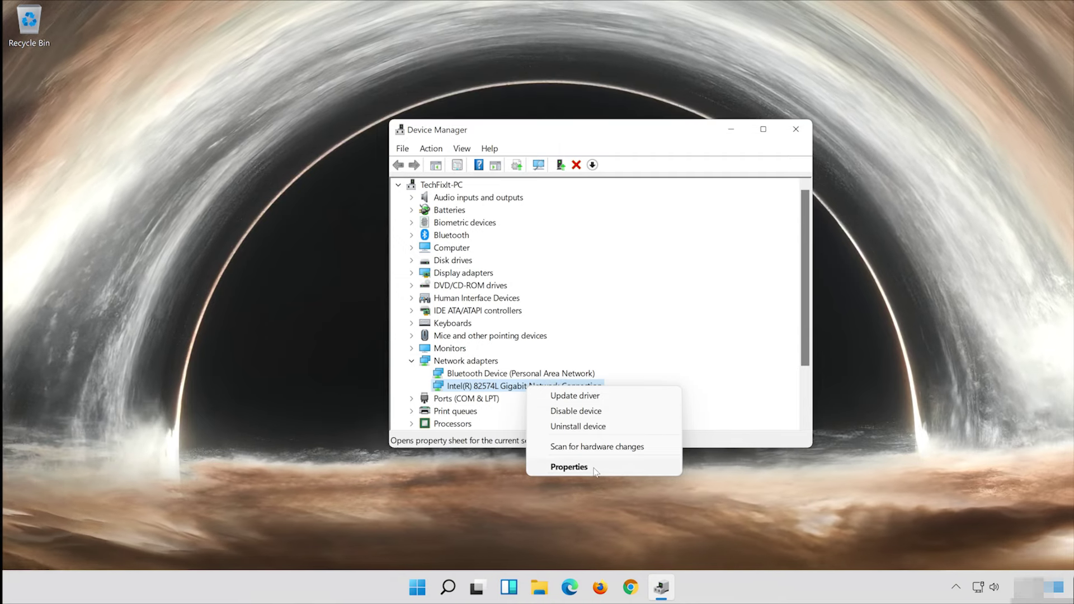
{"action": "left_click", "coordinate": [594, 472]}
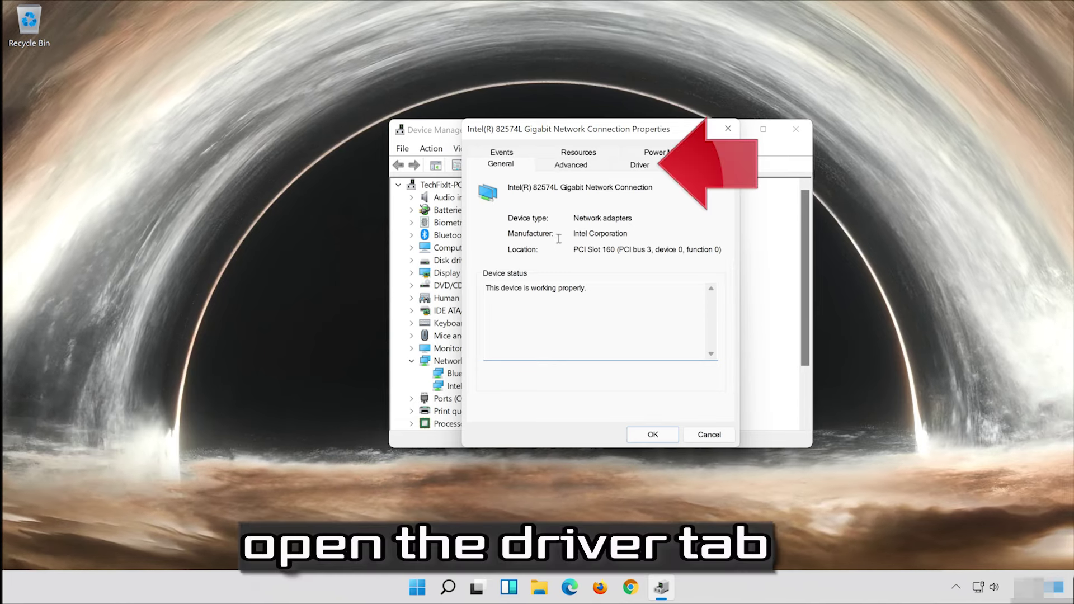
{"action": "left_click", "coordinate": [647, 171]}
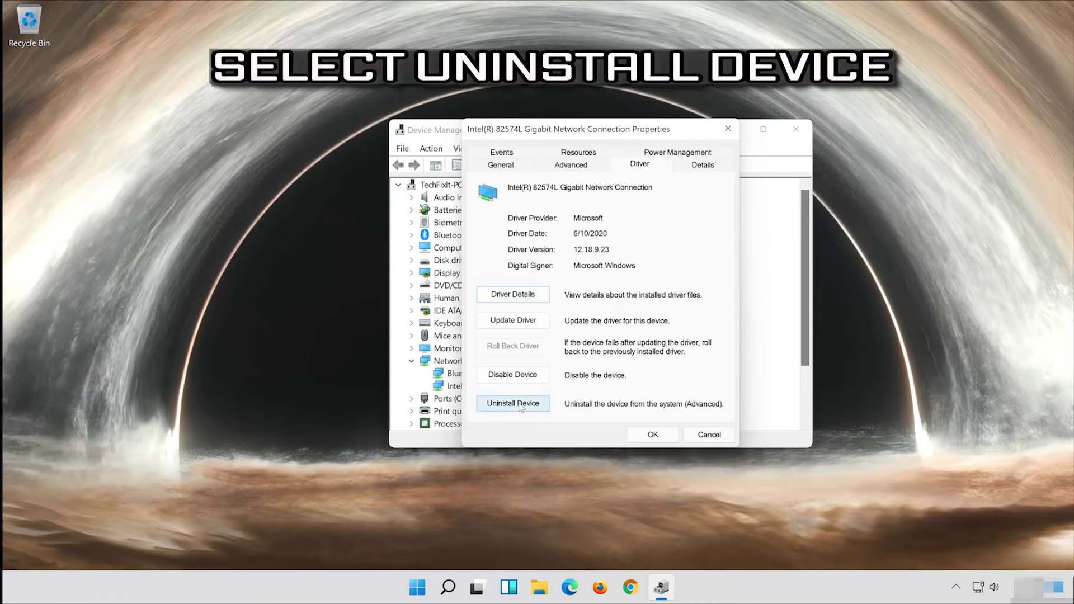
{"action": "left_click", "coordinate": [517, 403]}
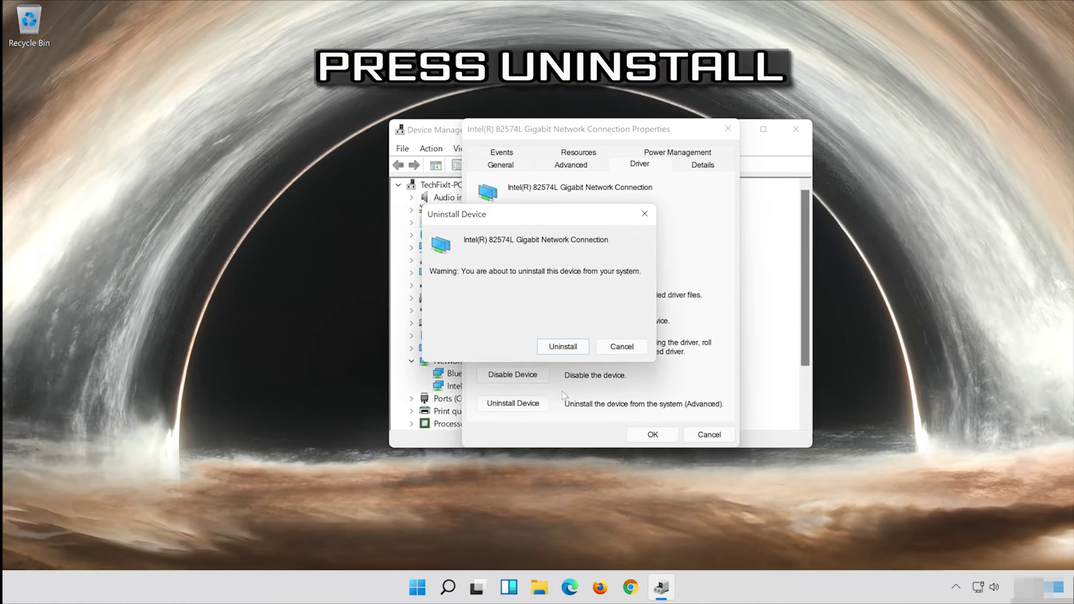
{"action": "left_click", "coordinate": [564, 347]}
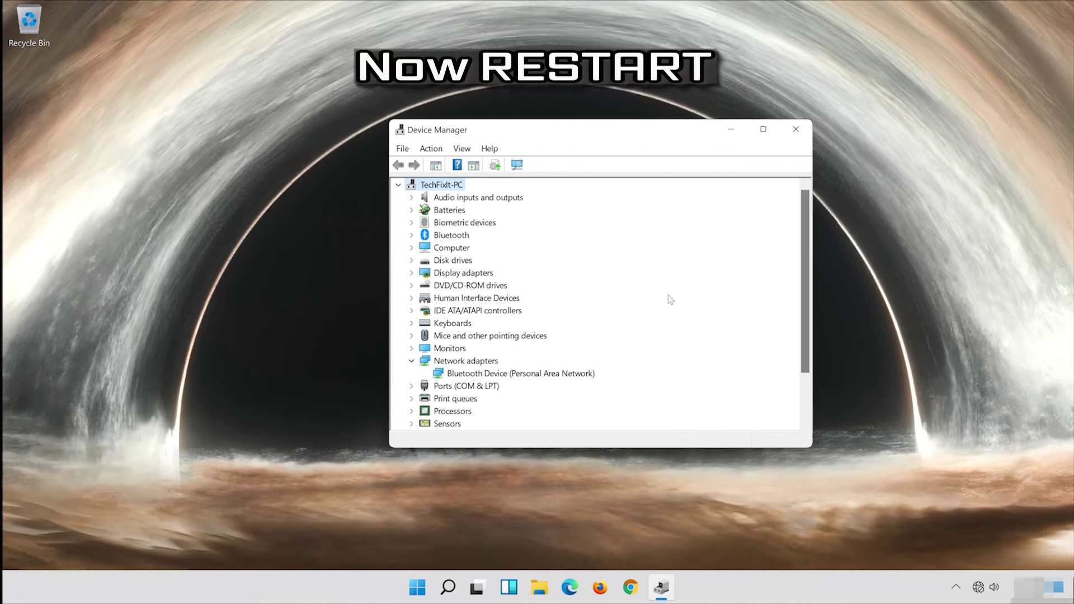
Step: Close Device Manager and restart the PC from the Start menu's power options
{"action": "left_click", "coordinate": [804, 131]}
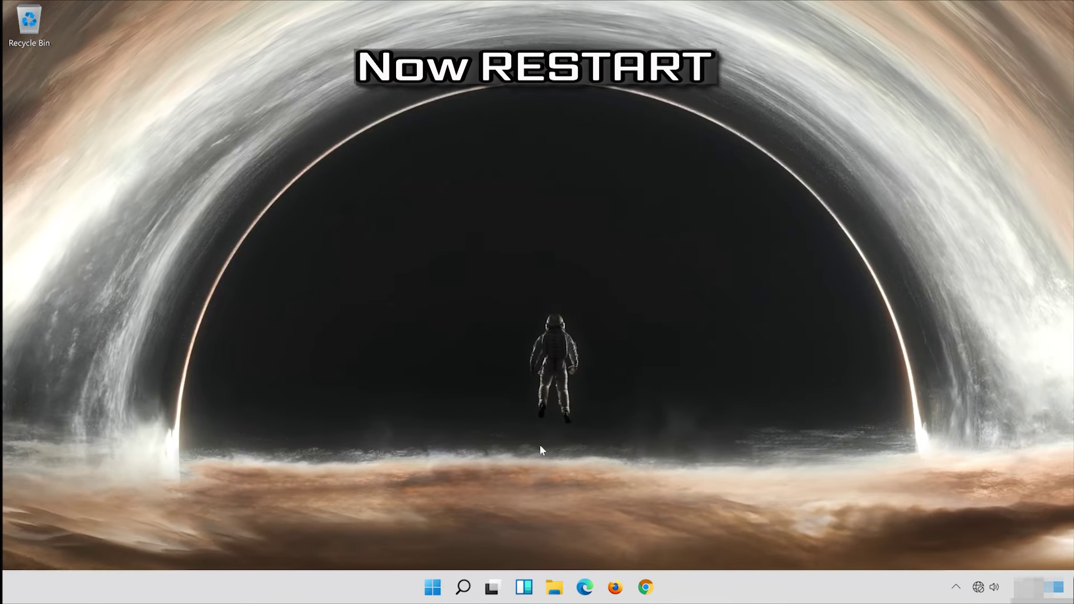
{"action": "left_click", "coordinate": [440, 588]}
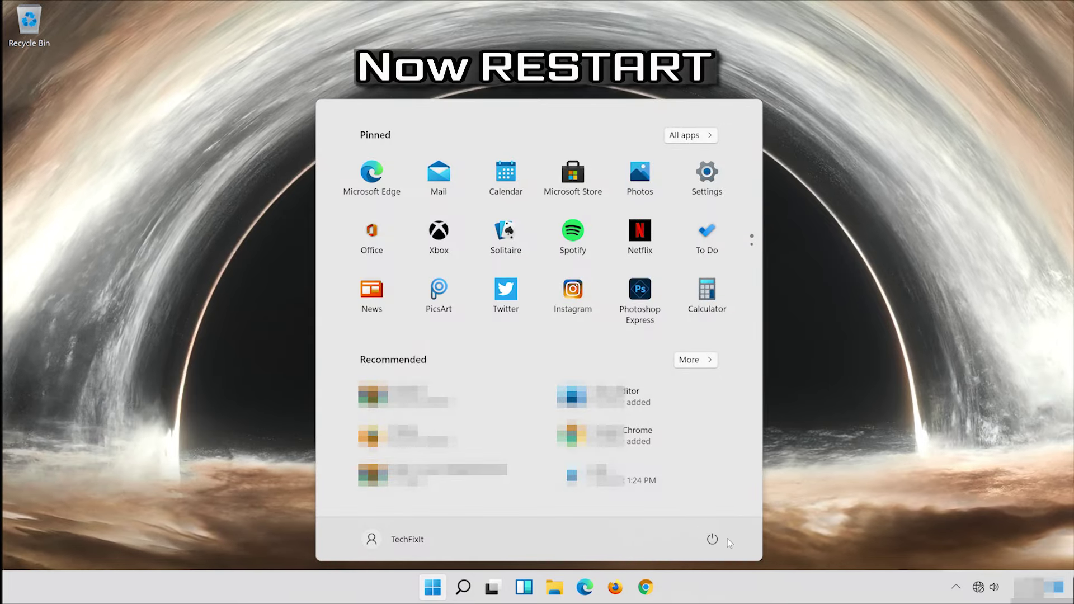
{"action": "left_click", "coordinate": [713, 539]}
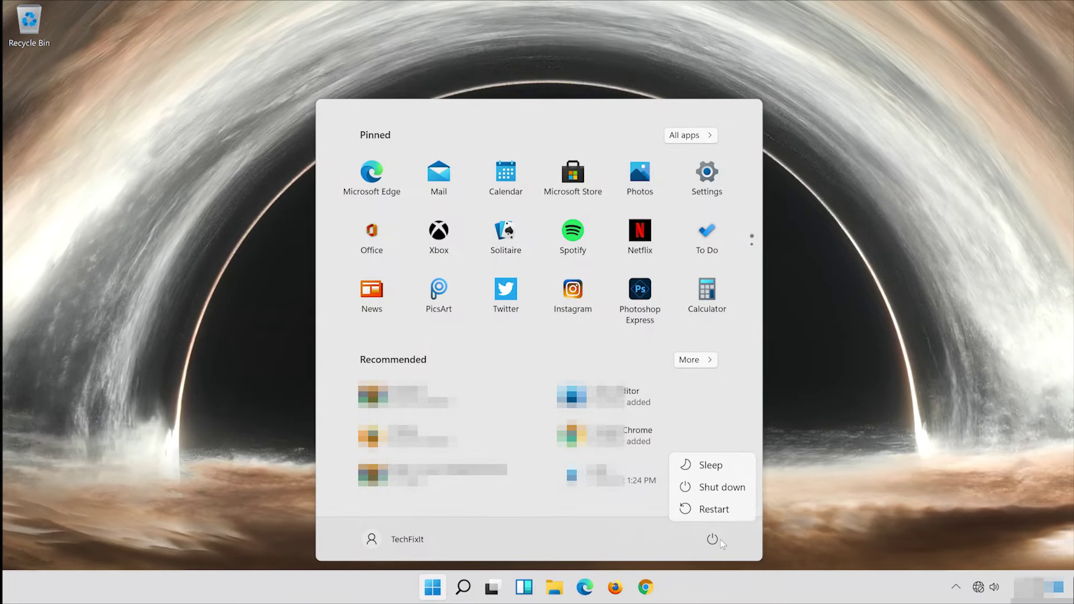
{"action": "left_click", "coordinate": [715, 509]}
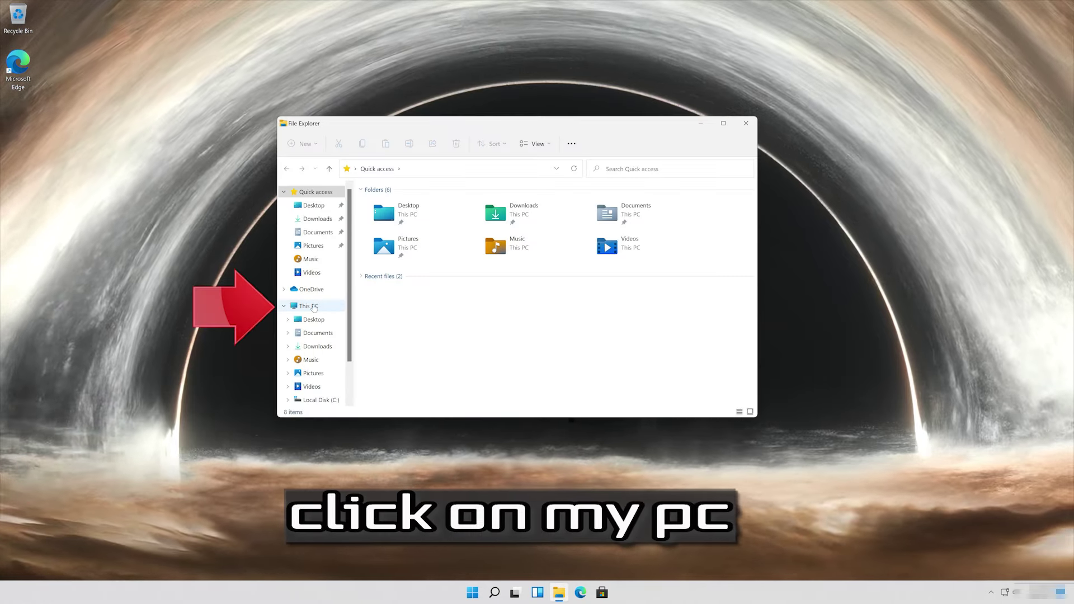
Step: Open the Samsung USB (E:) drive's Properties from This PC and centre the window
{"action": "left_click", "coordinate": [309, 306]}
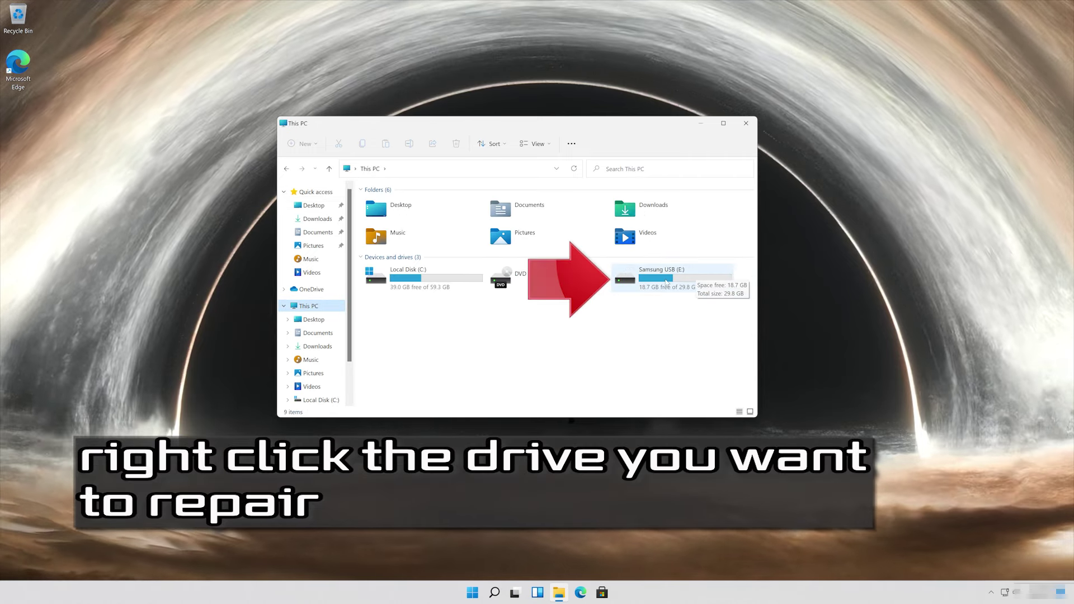
{"action": "right_click", "coordinate": [666, 283]}
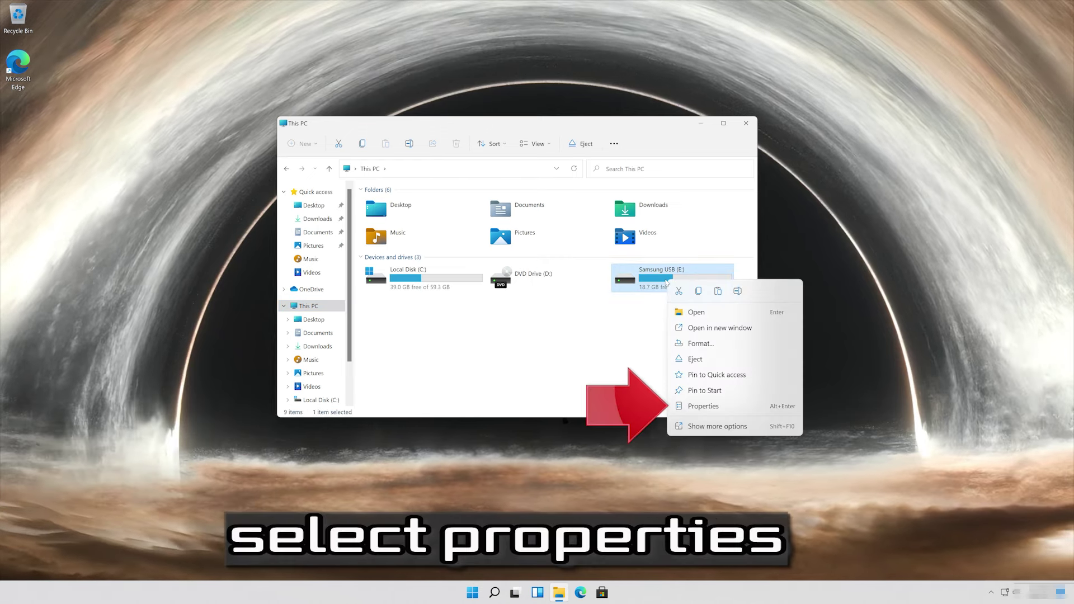
{"action": "left_click", "coordinate": [726, 407]}
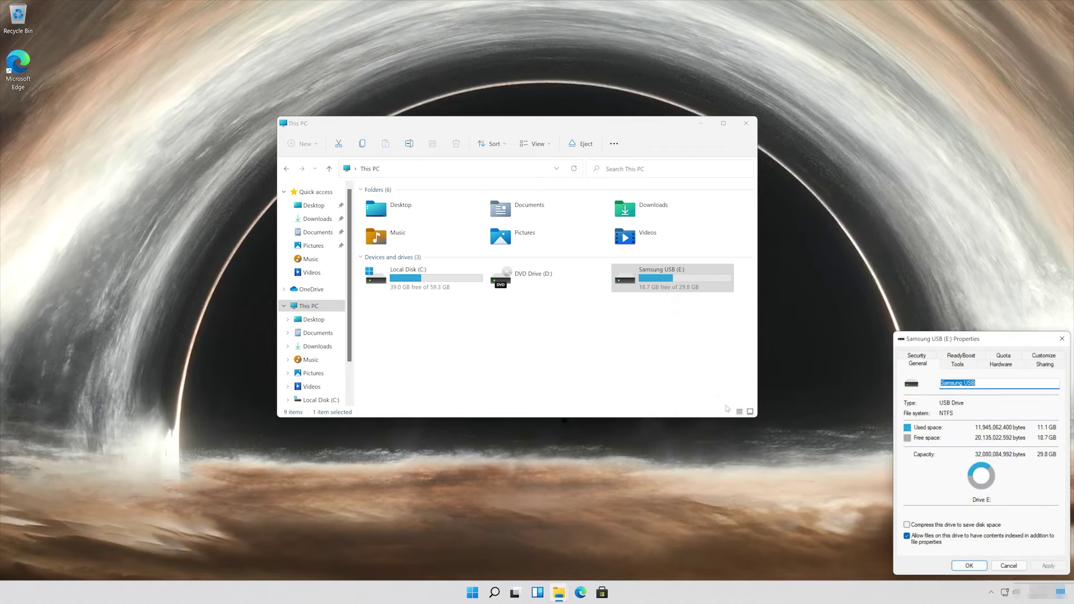
{"action": "left_click_drag", "start_coordinate": [920, 343], "coordinate": [491, 154]}
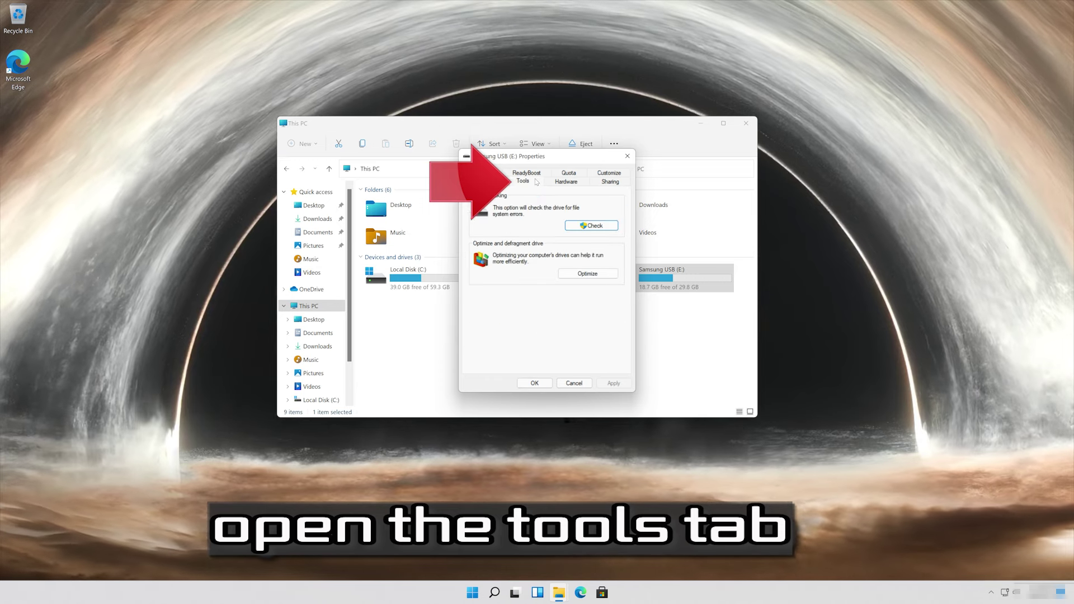
Step: Run Scan and repair drive on Samsung USB (E:) from the Tools tab, then close Properties
{"action": "left_click", "coordinate": [536, 182]}
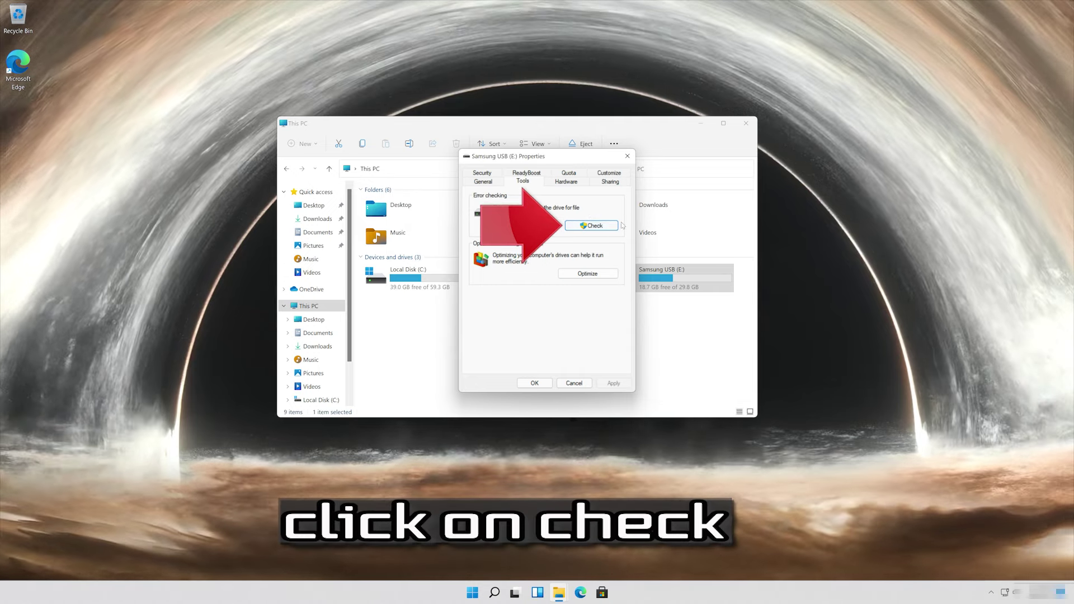
{"action": "left_click", "coordinate": [593, 226]}
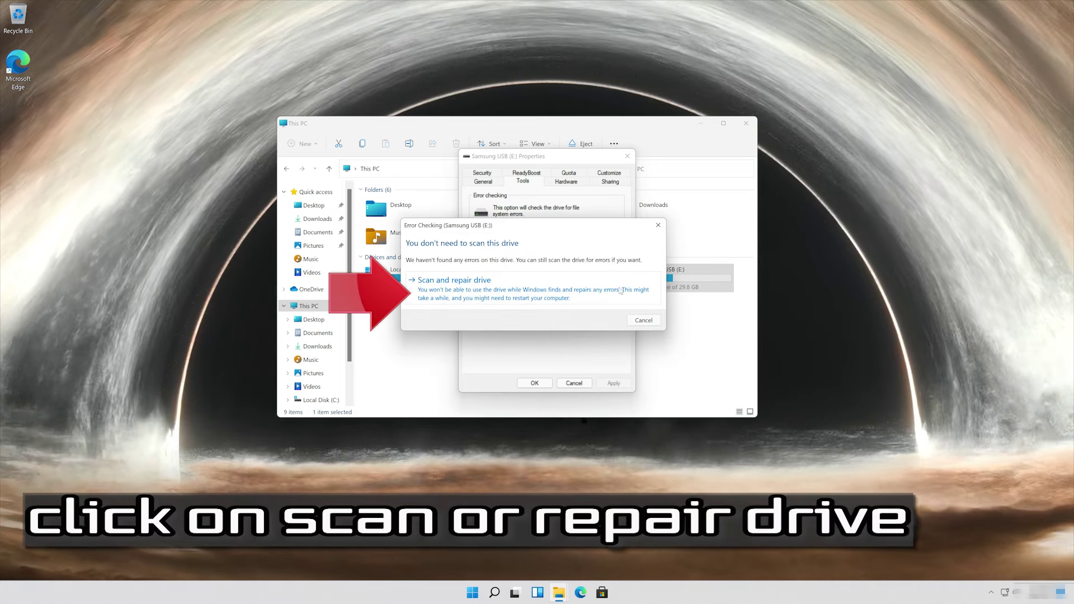
{"action": "left_click", "coordinate": [545, 283]}
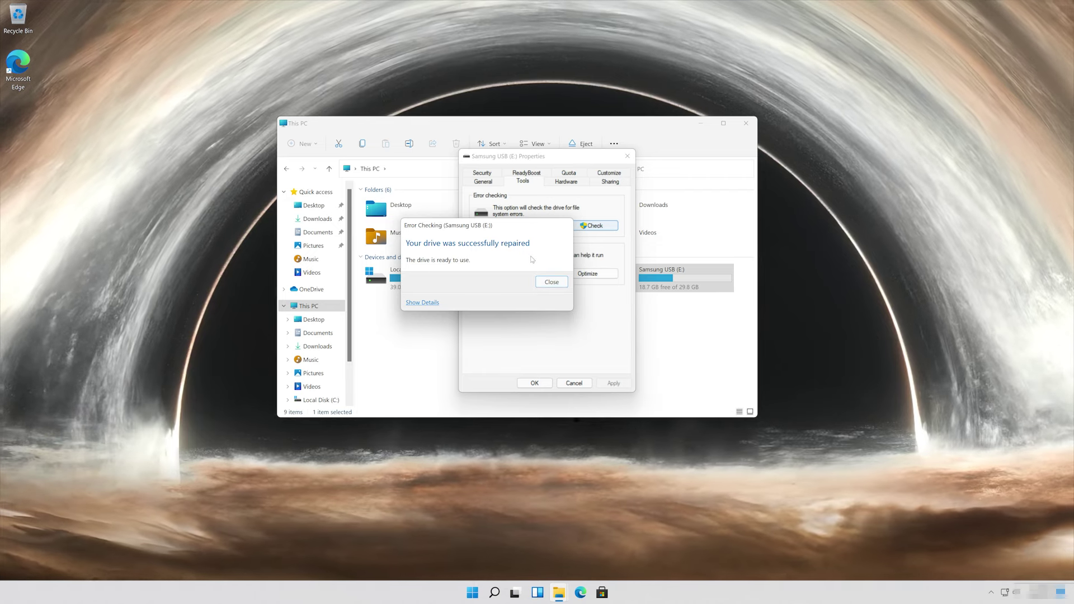
{"action": "left_click", "coordinate": [551, 282]}
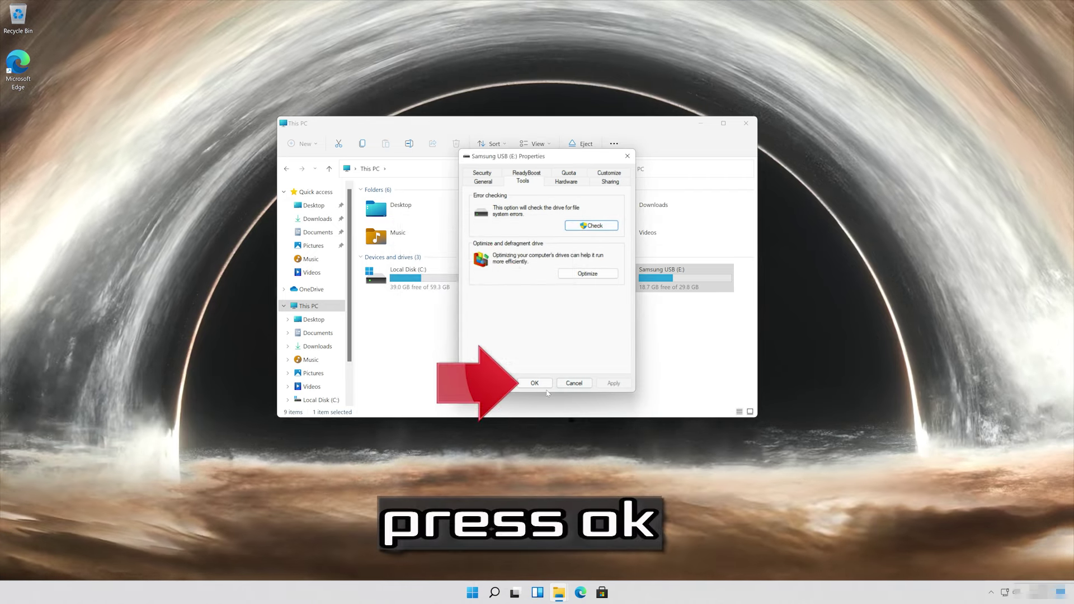
{"action": "left_click", "coordinate": [542, 385]}
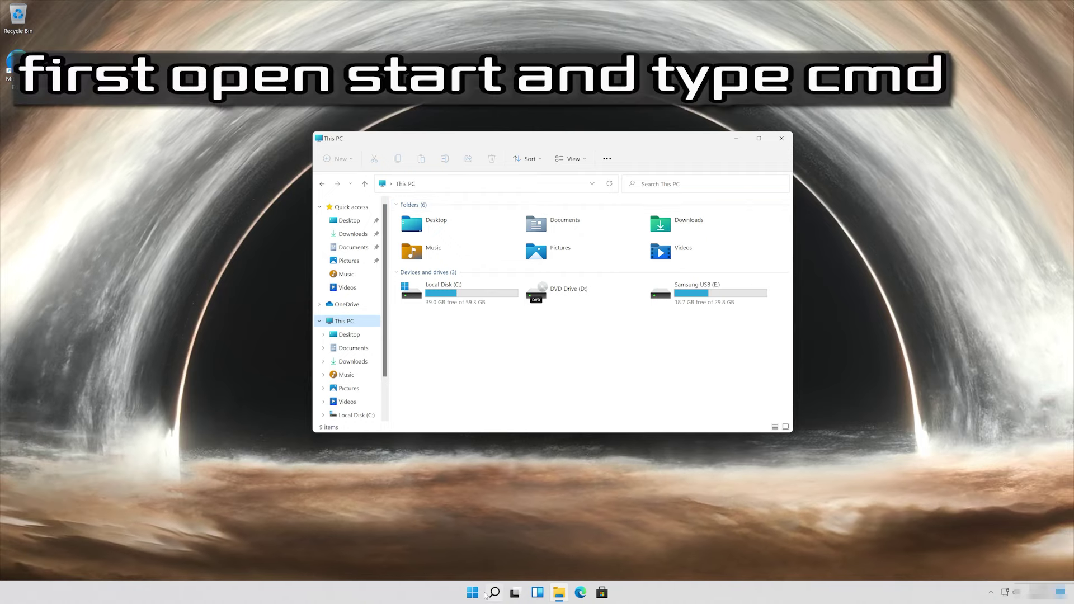
Step: Search for cmd and launch Command Prompt as administrator
{"action": "left_click", "coordinate": [473, 592]}
{"action": "type", "text": "cmd"}
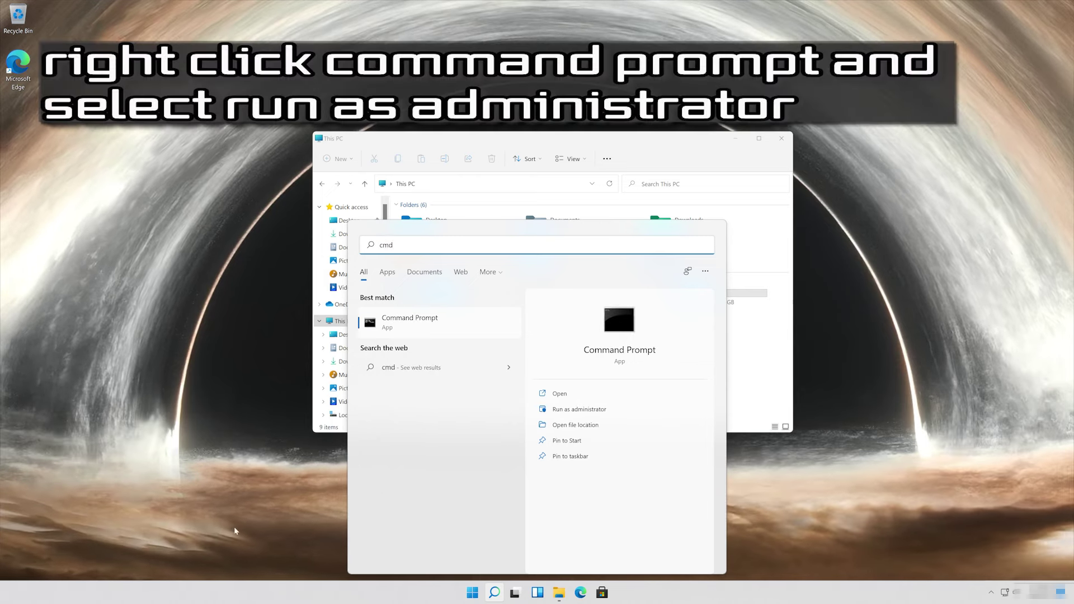
{"action": "right_click", "coordinate": [426, 329]}
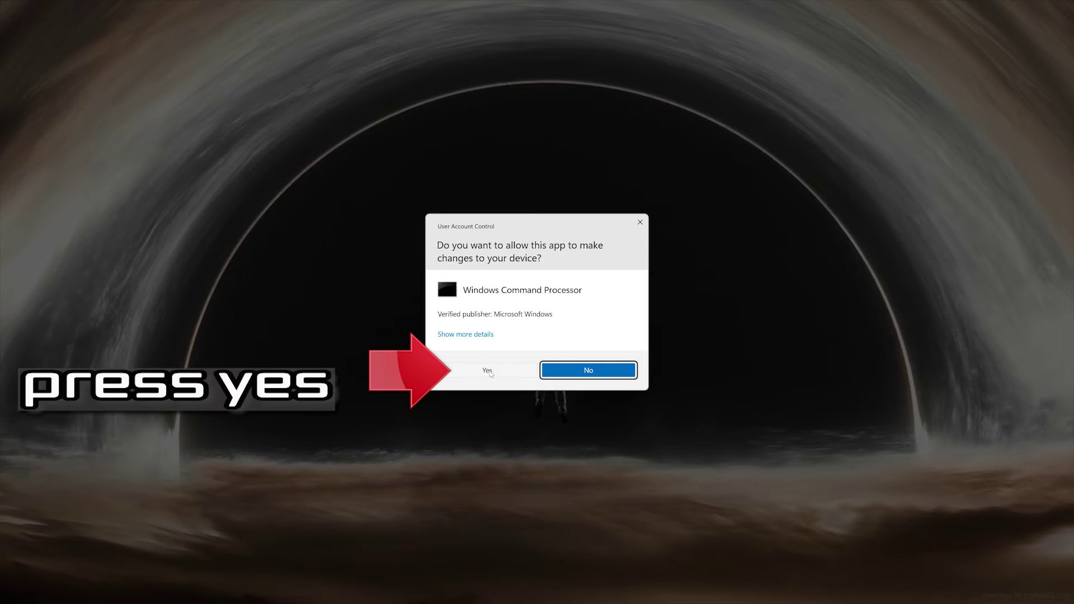
{"action": "left_click", "coordinate": [488, 370]}
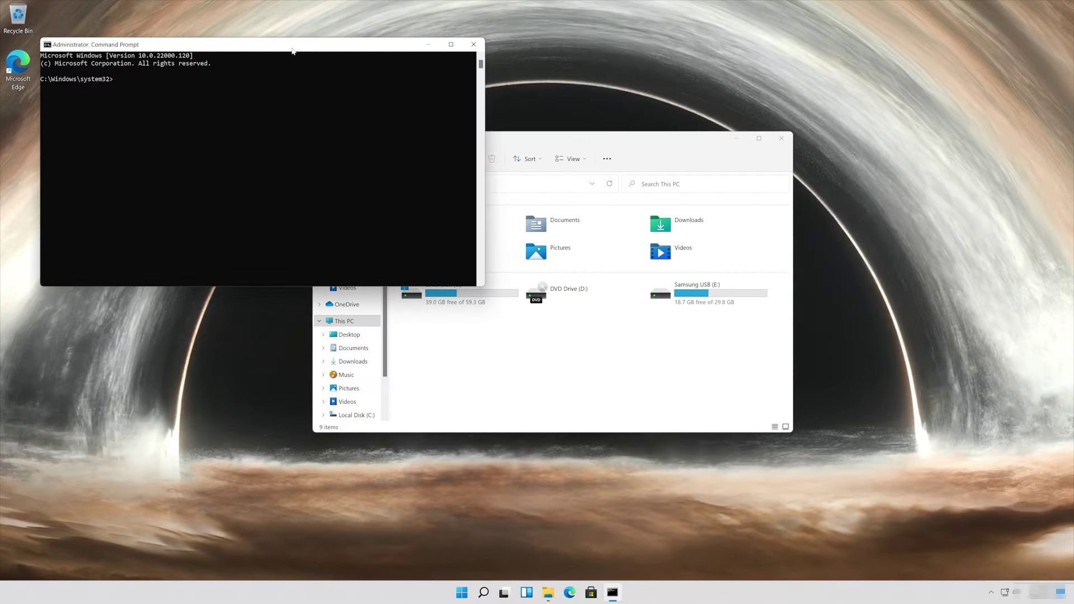
Step: Centre the Command Prompt window and run chkdsk e: /f /r on the E: drive
{"action": "left_click_drag", "start_coordinate": [292, 49], "coordinate": [433, 190]}
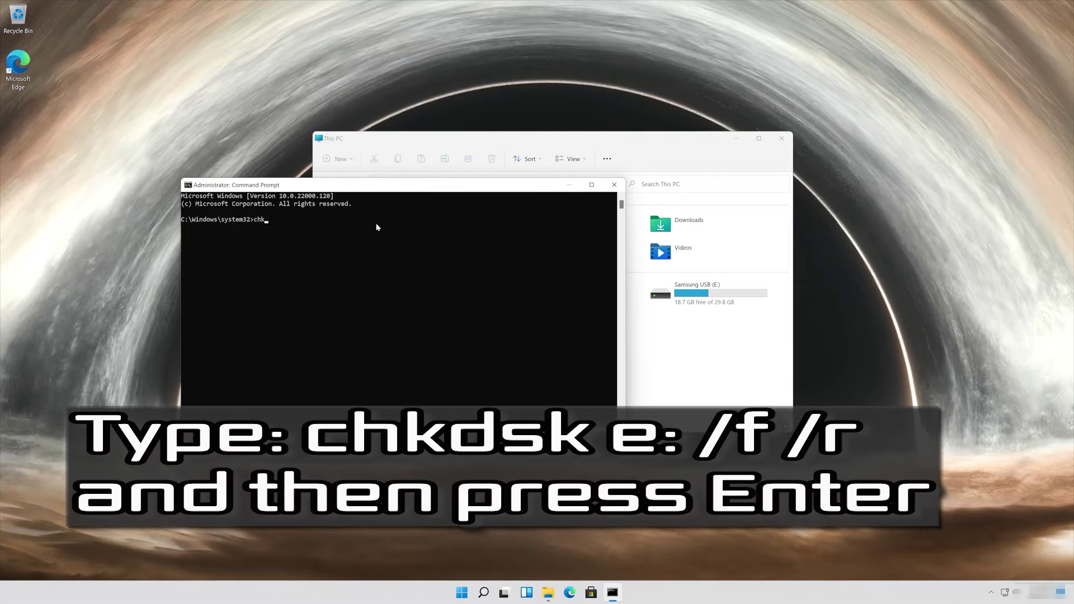
{"action": "type", "text": "chkdsk"}
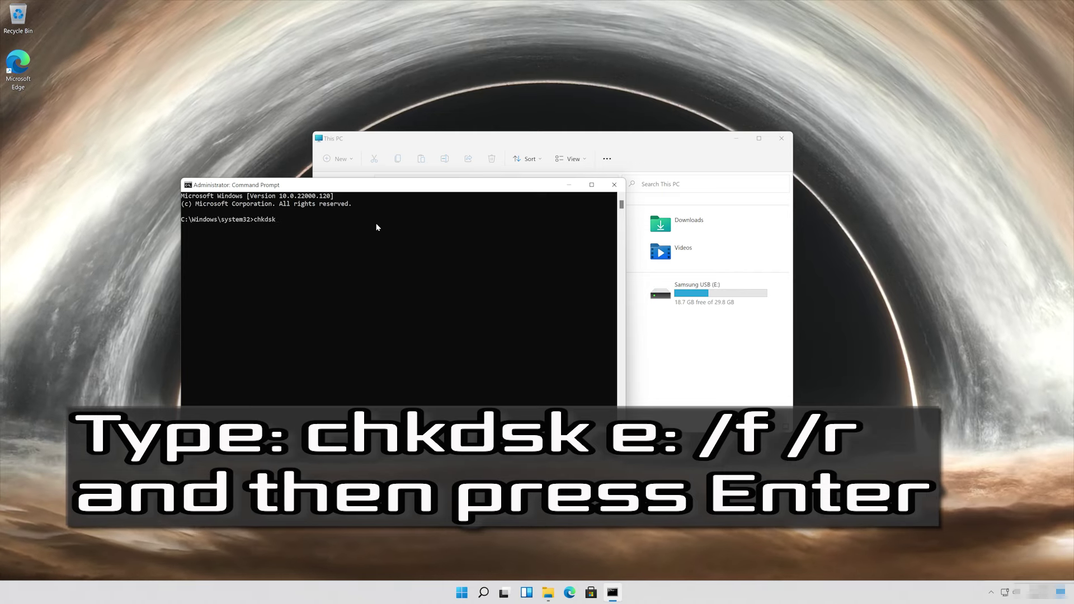
{"action": "type", "text": " e: /f /r"}
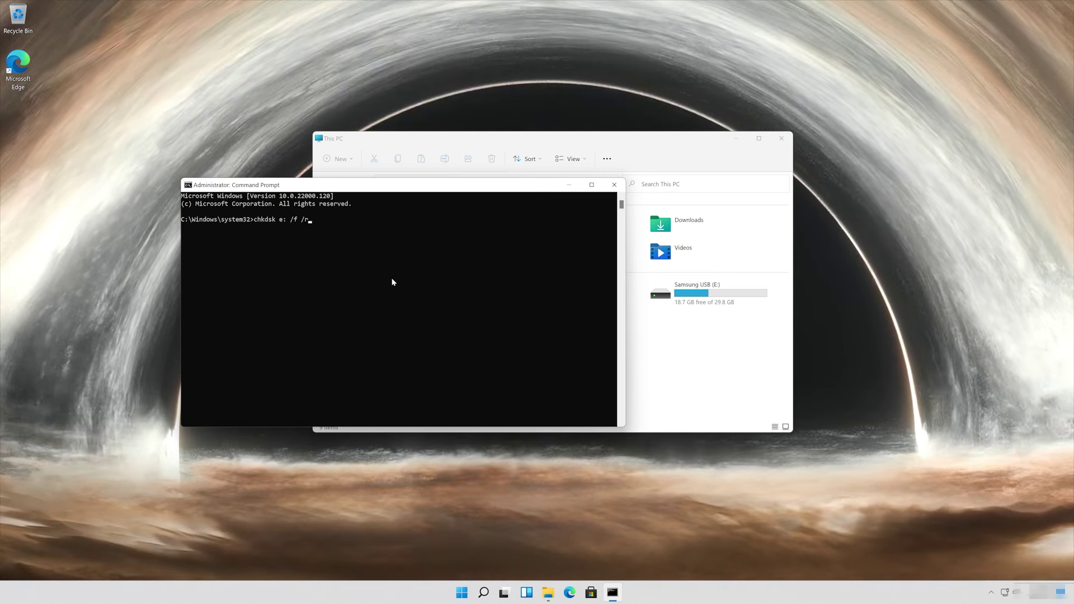
{"action": "key", "text": "Return"}
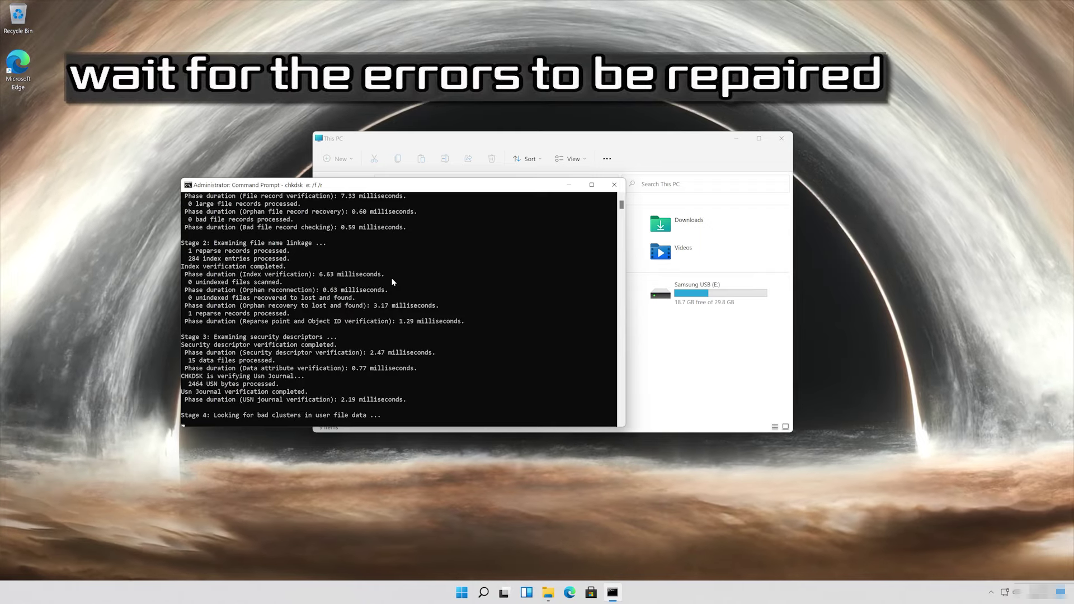